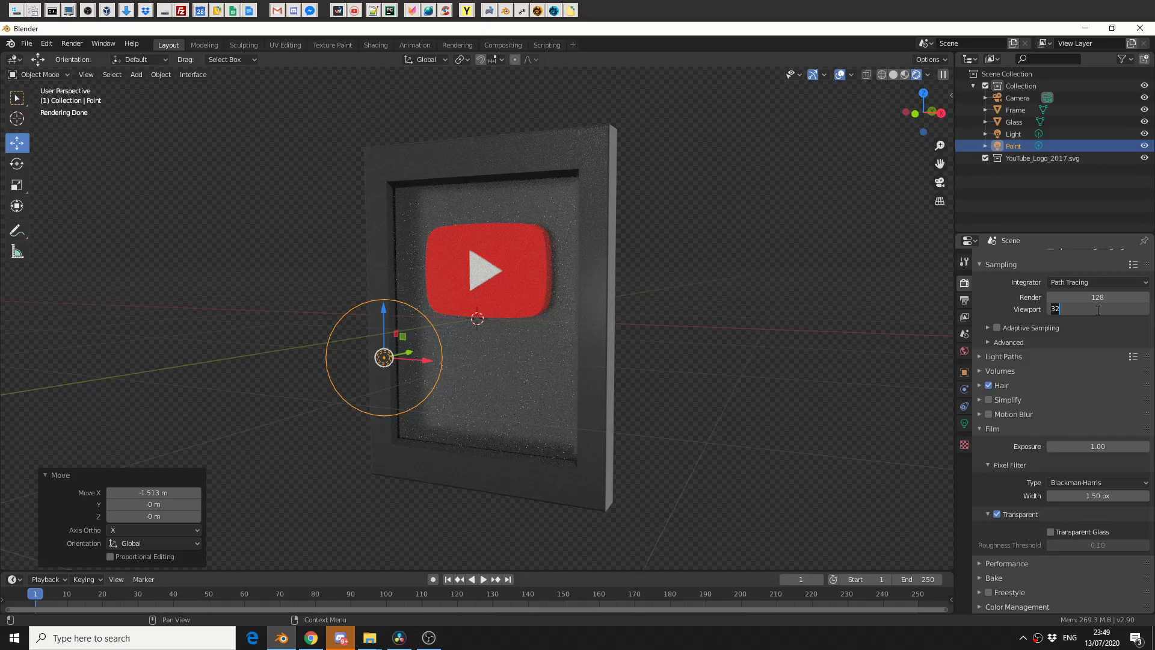
Step: Set the viewport sampling of the framed YouTube logo scene to 100 samples
type("100")
key("Return")
middle_click_drag(662, 421, 751, 440)
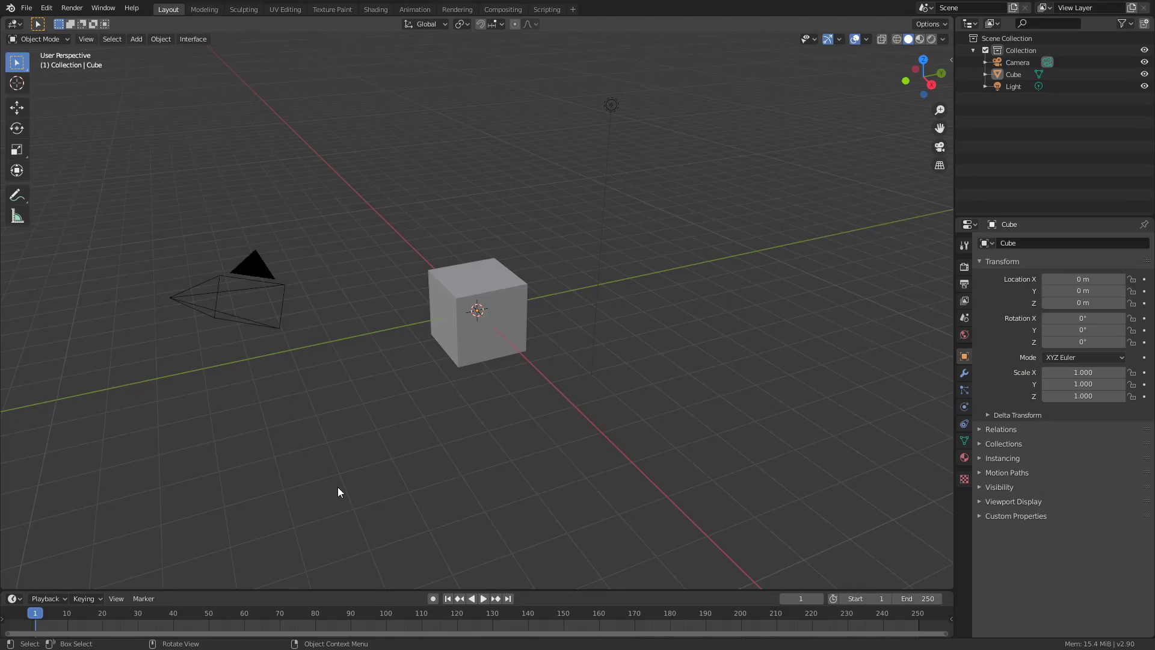
Step: Delete the default cube and add a mesh plane at the world origin in its place
left_click(452, 298)
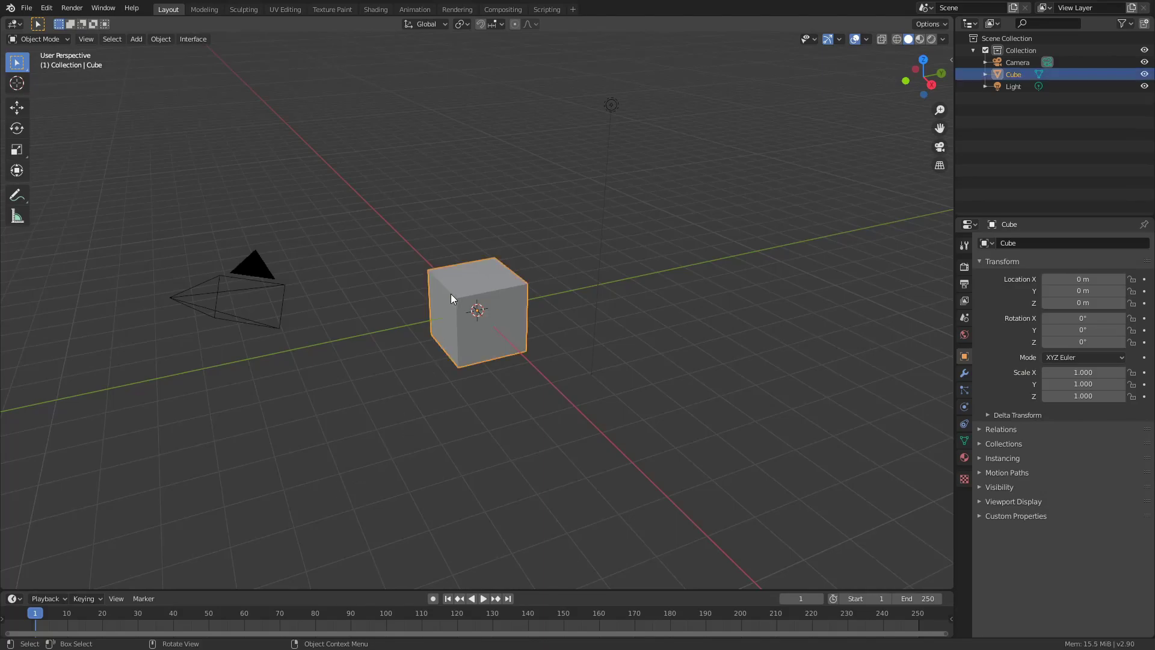
key("Delete")
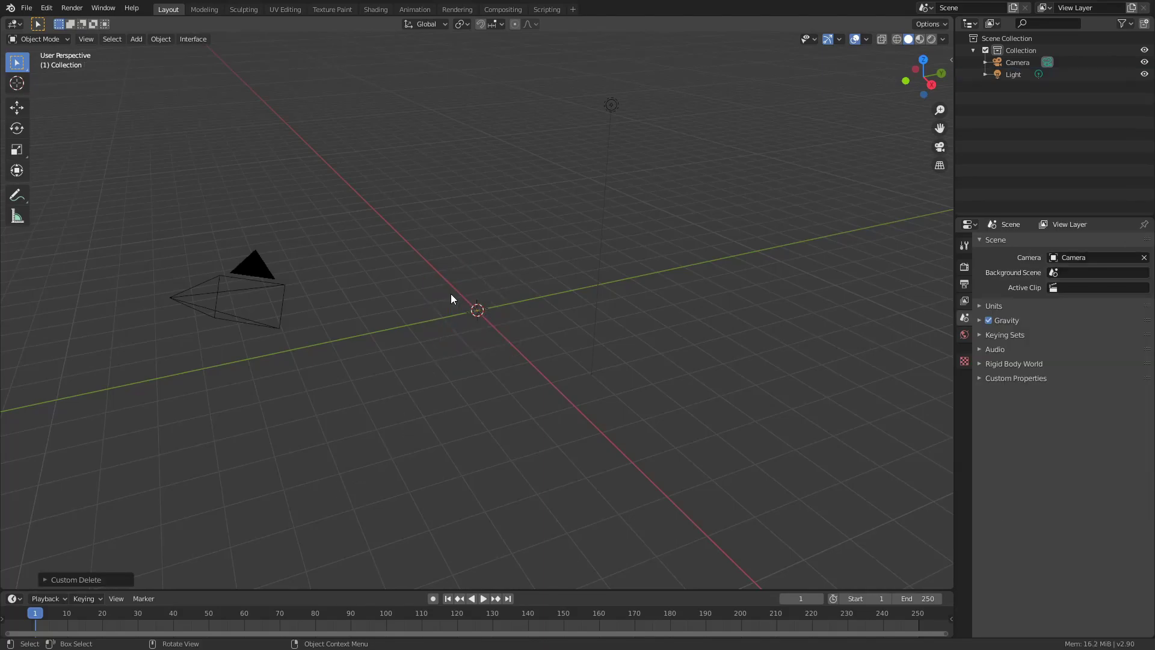
key("shift+a")
mouse_move(451, 294)
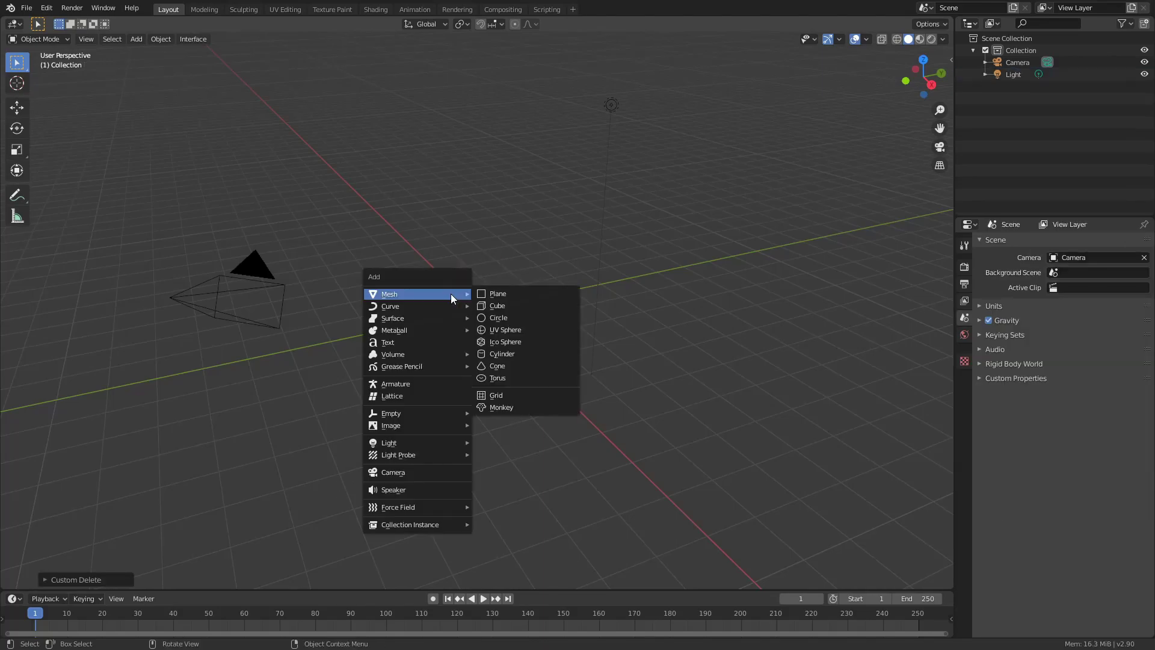
left_click(507, 297)
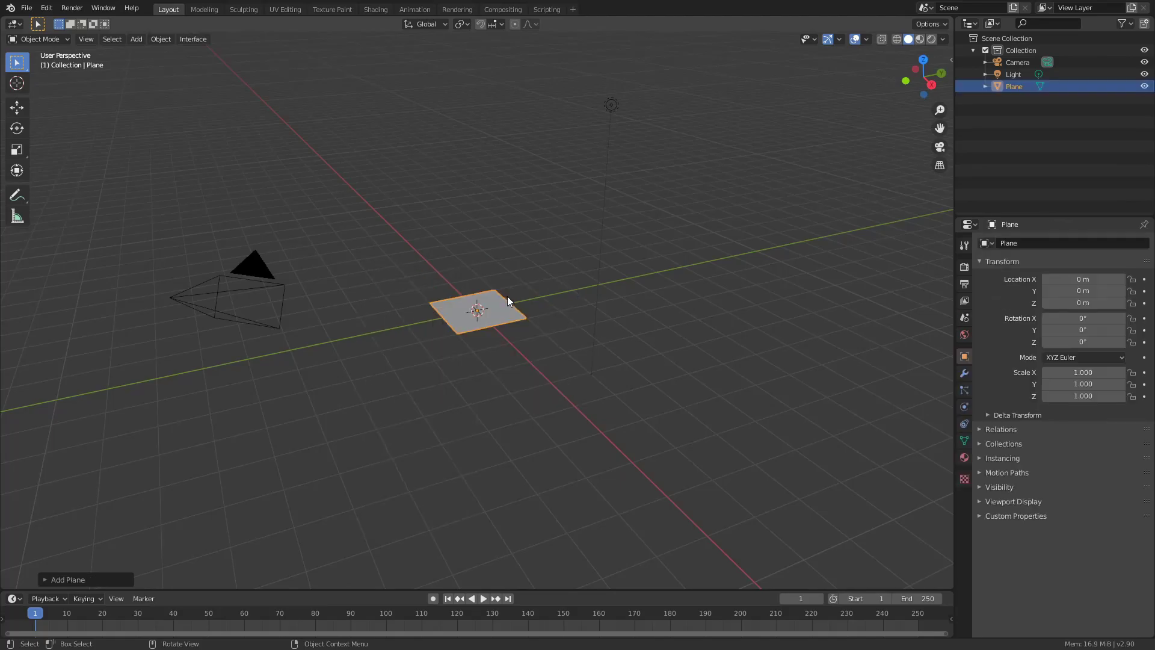
Step: Stretch the plane along the Y axis to a scale of about 1.35 to form a rectangle
left_click(17, 149)
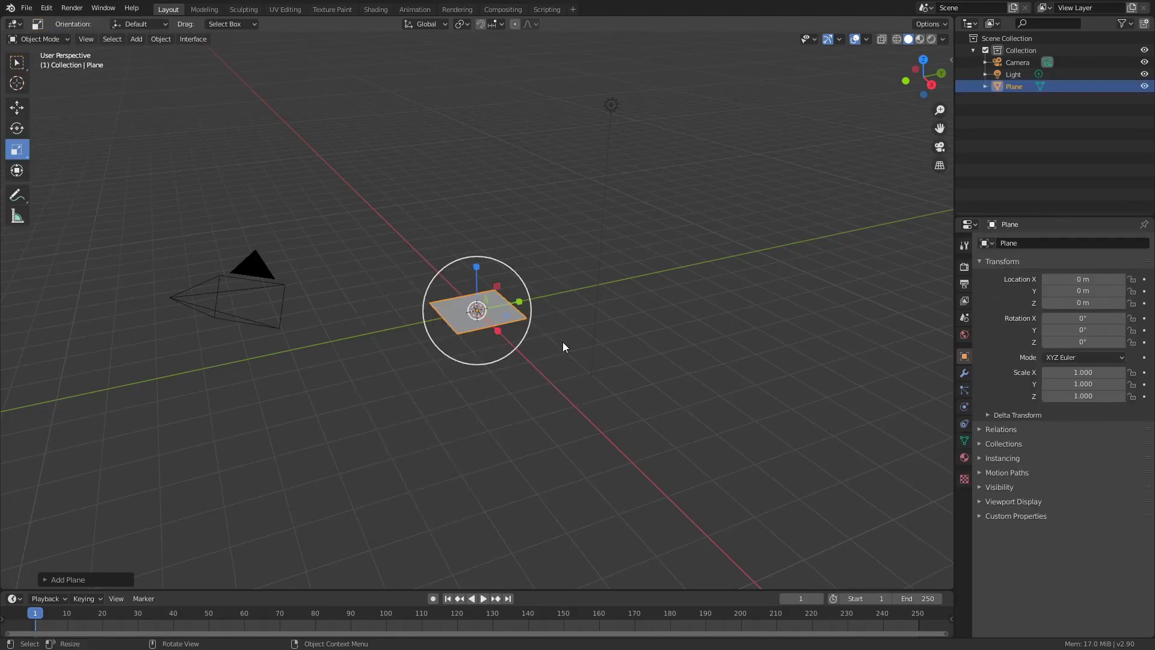
left_click_drag(517, 302, 540, 289)
scroll(580, 335, "up", 4)
Step: Inset the plane's face by about 0.24 m with Offset Even enabled to form the frame border
key("Tab")
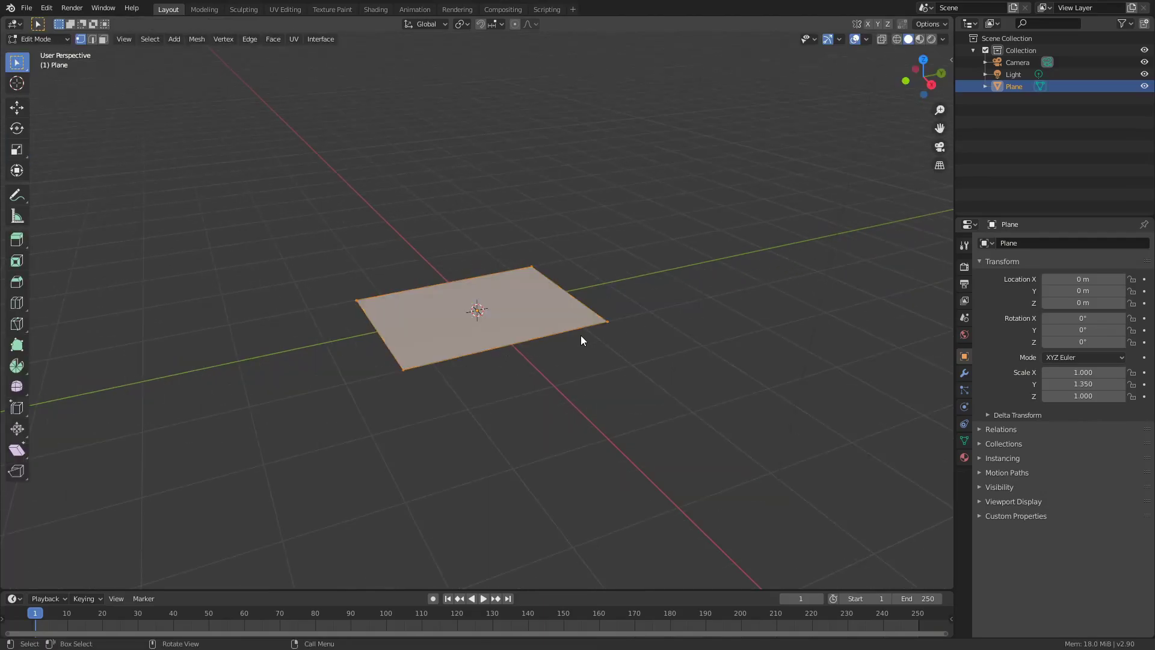
middle_click_drag(580, 335, 597, 362)
key("3")
scroll(597, 367, "up", 1)
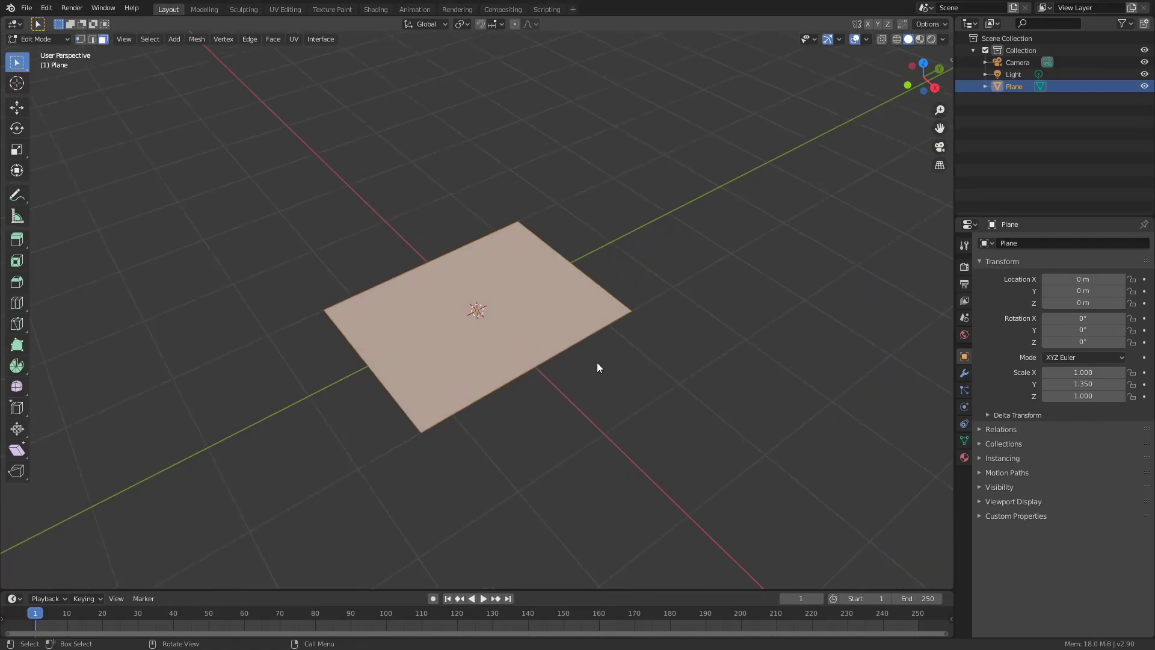
left_click(17, 261)
left_click_drag(478, 256, 476, 281)
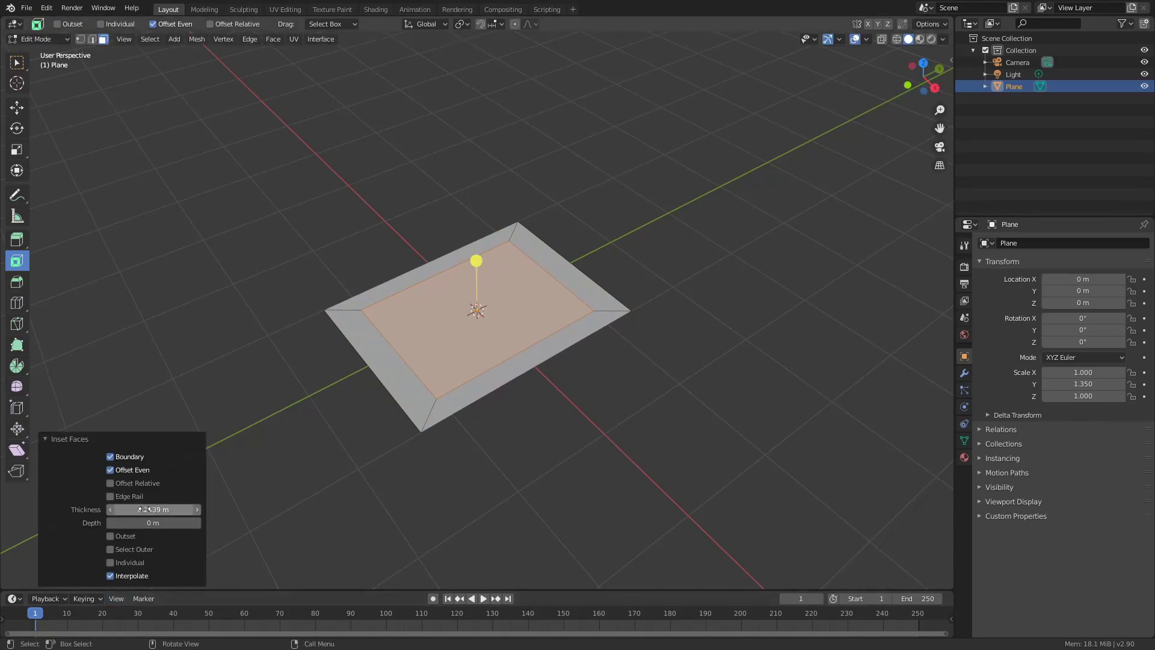
left_click(132, 470)
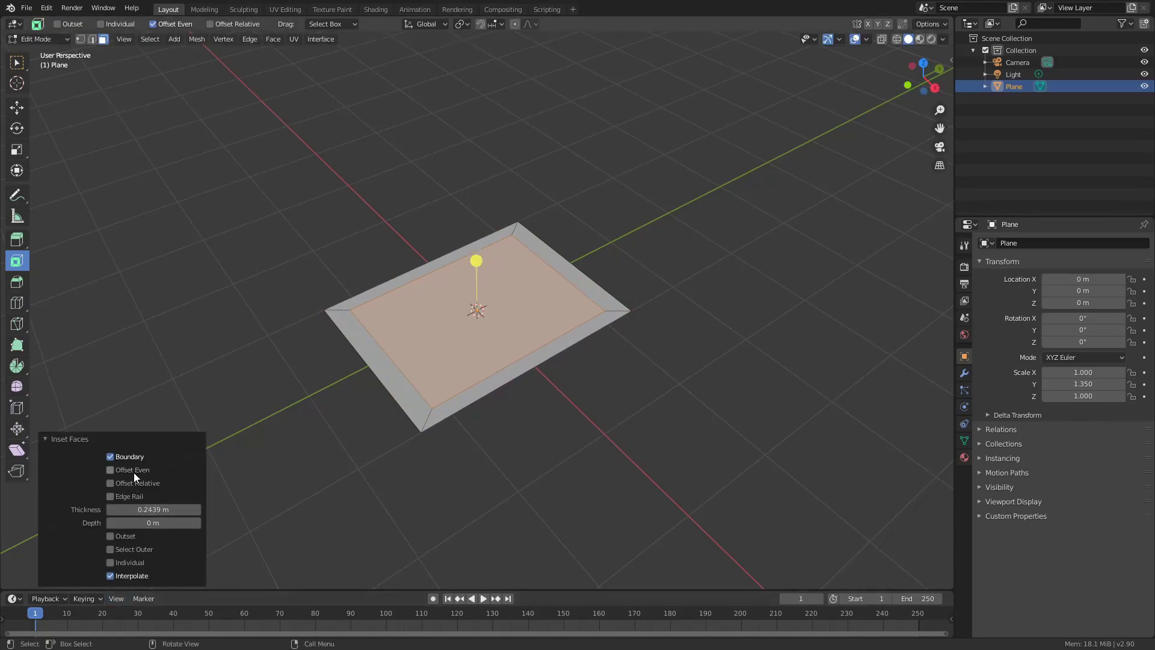
left_click(133, 471)
middle_click_drag(481, 379, 640, 495)
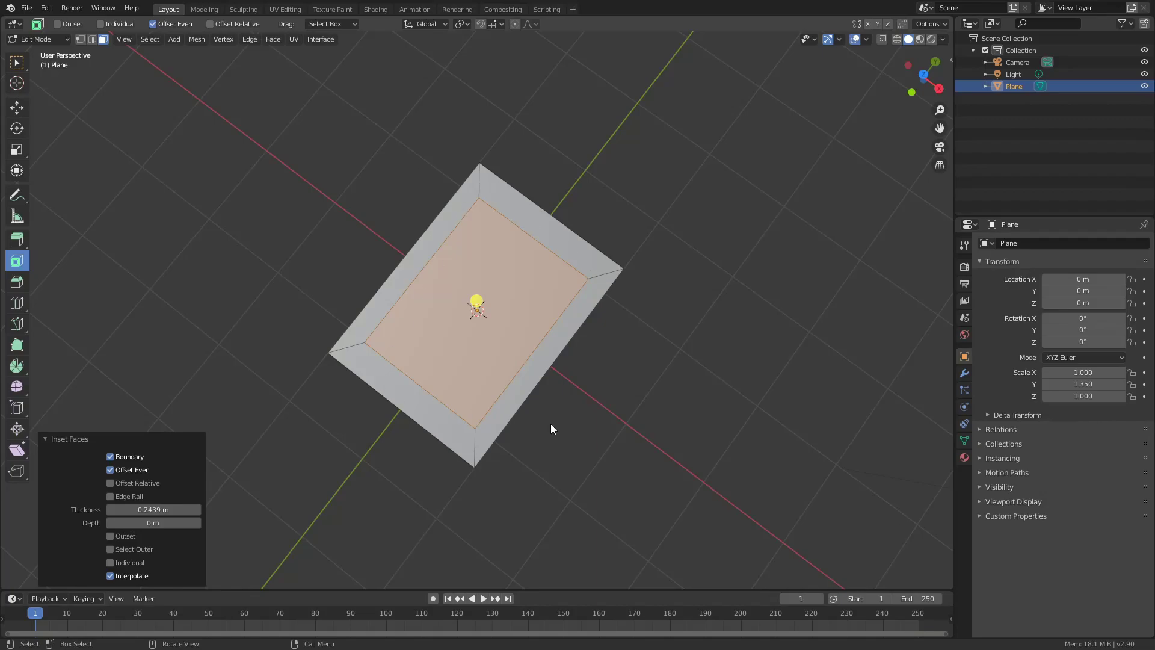
Step: Extrude the outer edge loop of the plane downward by about 0.21 m to give the frame thickness
middle_click_drag(551, 424, 545, 370)
left_click(545, 370)
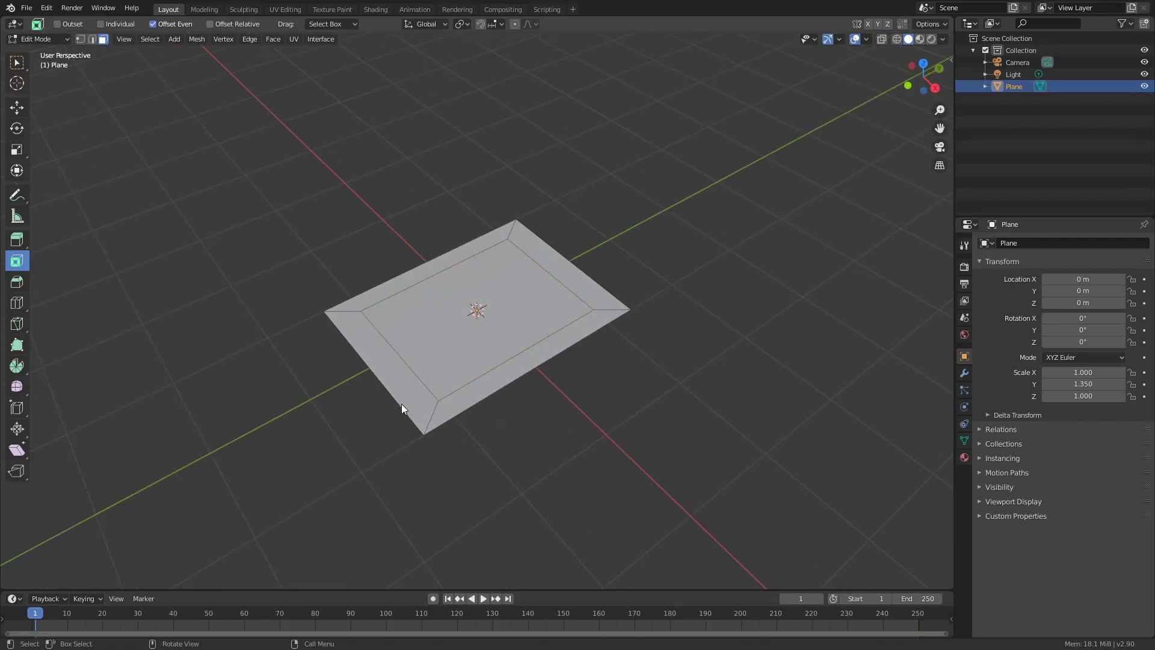
key("2")
left_click(407, 408, "alt")
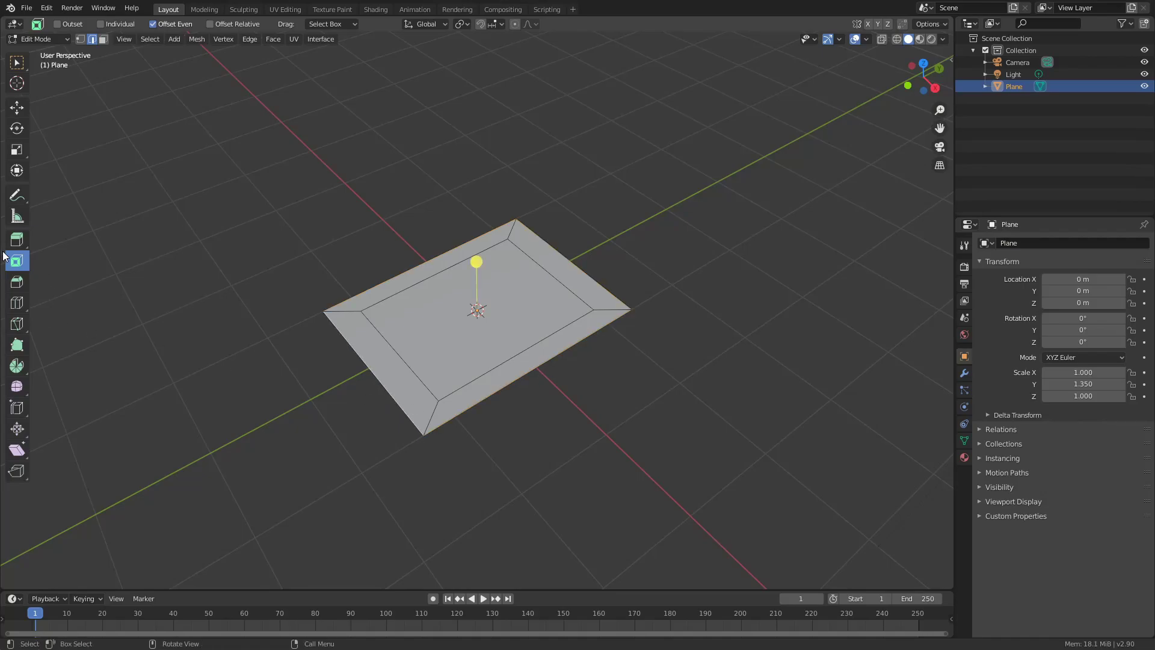
left_click(18, 239)
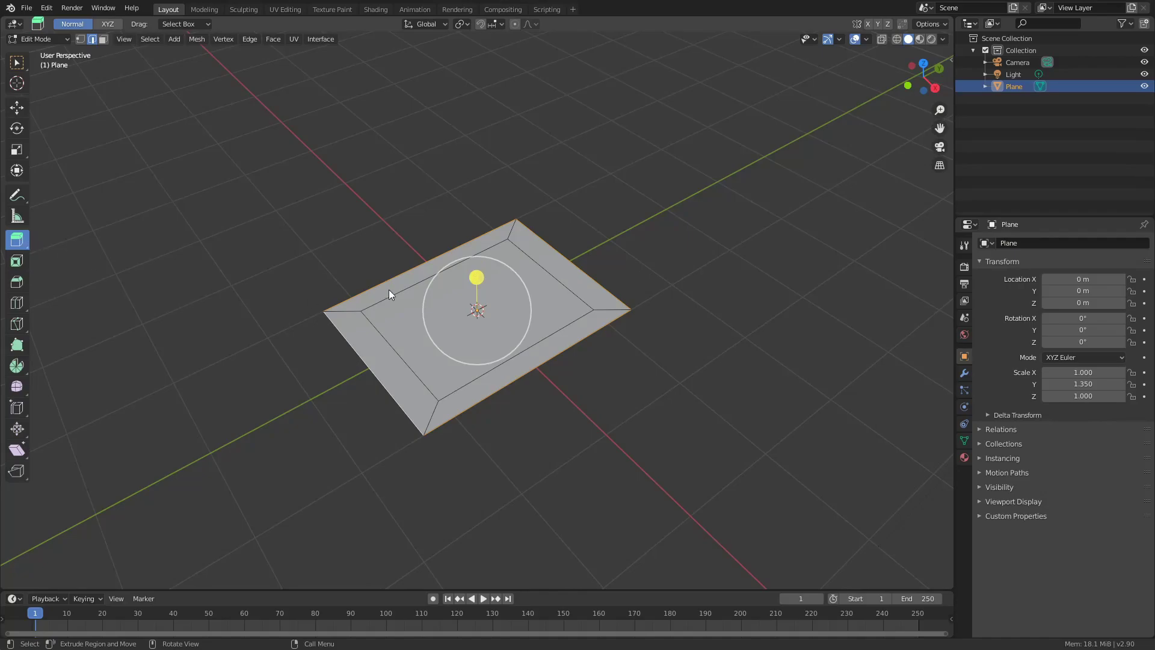
left_click_drag(475, 275, 476, 291)
middle_click_drag(607, 360, 673, 422, "alt")
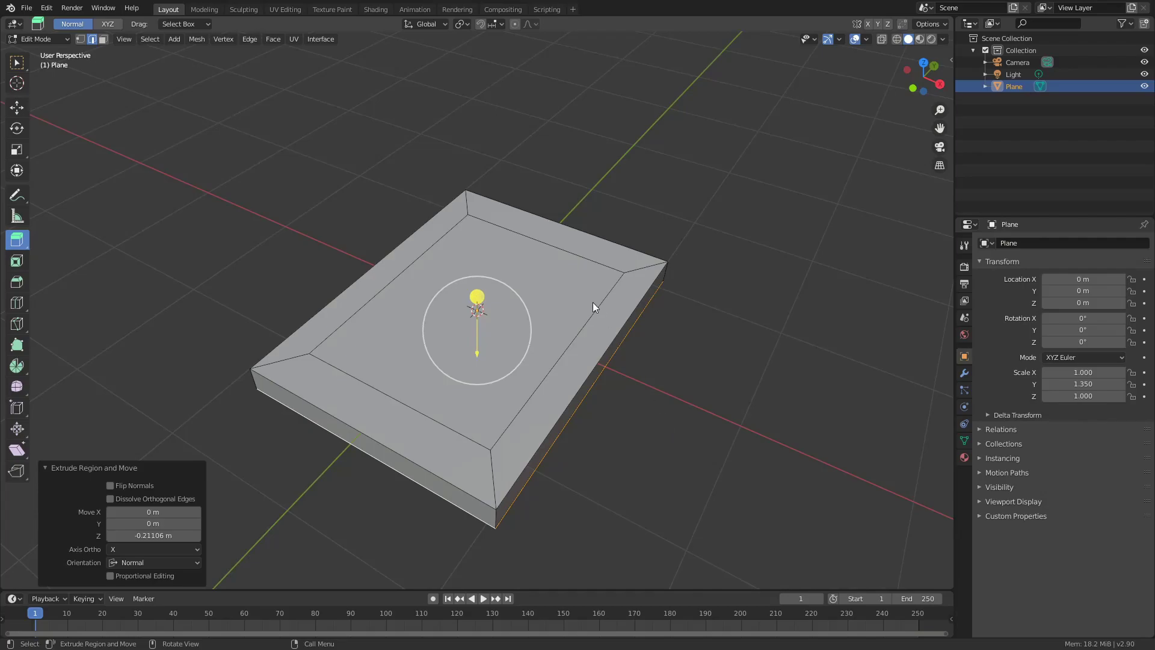
Step: Extrude the inner face down by about 0.18 m, judging the depth in front wireframe view, and return to solid shading
left_click(558, 282)
key("3")
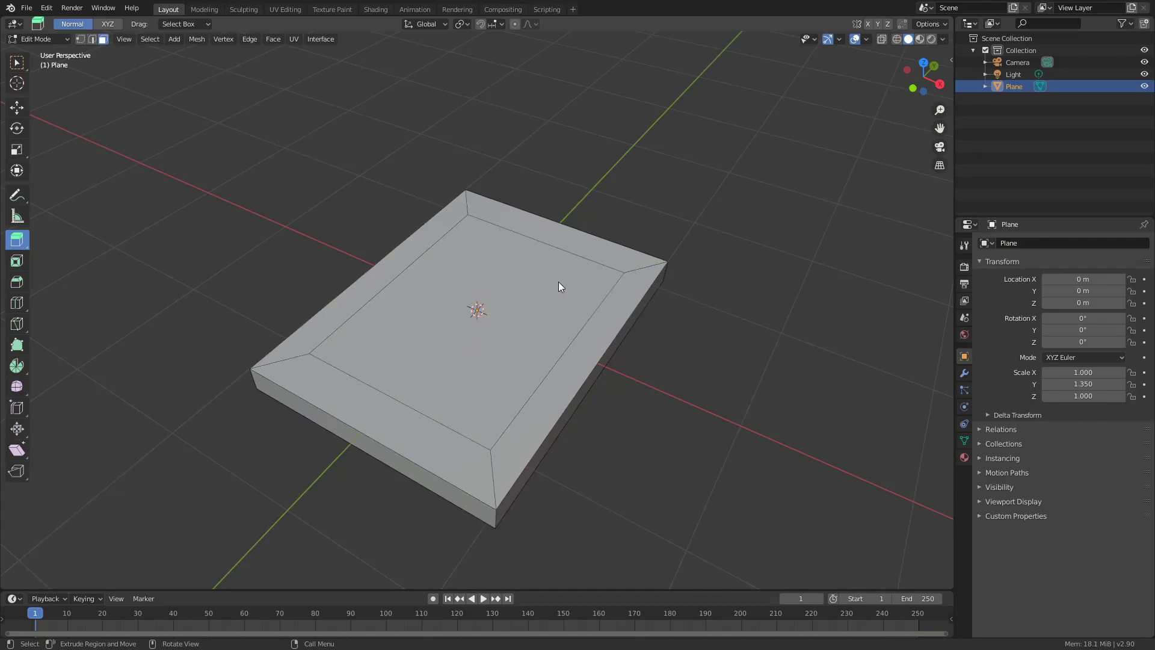
left_click(493, 312)
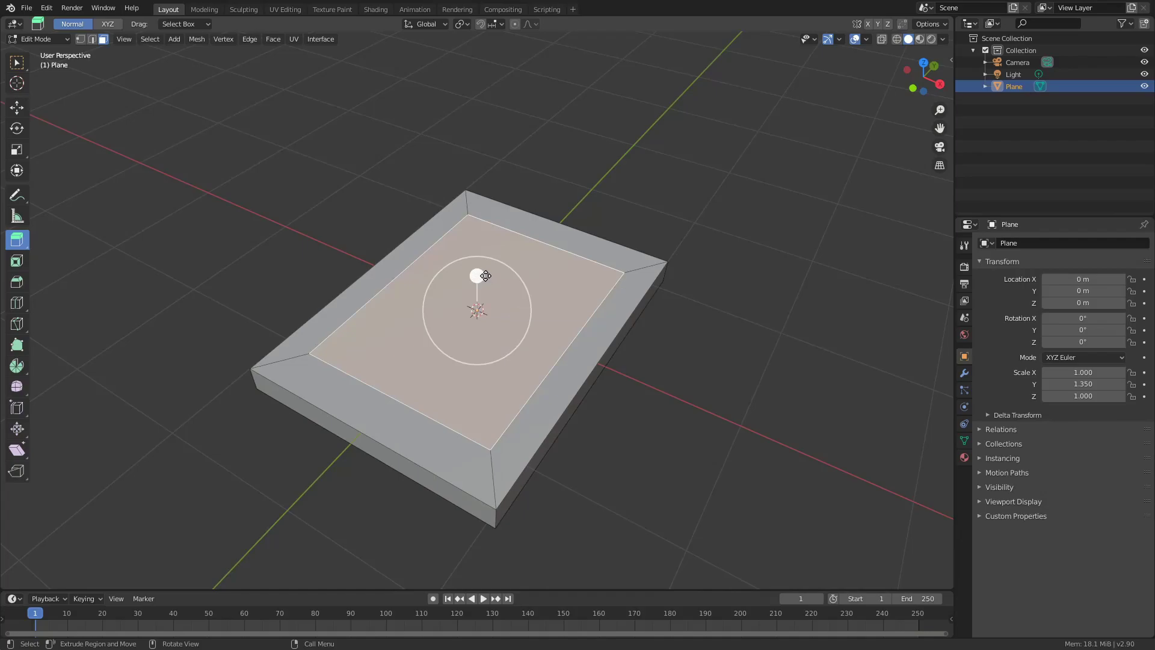
key("KP_1")
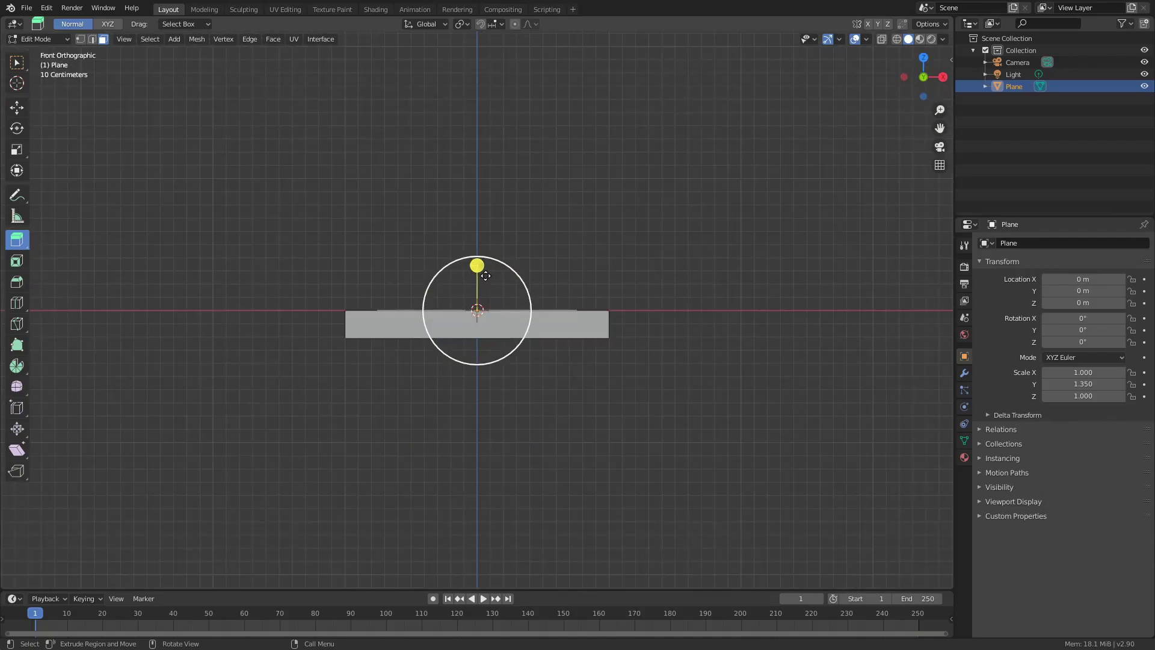
key("z")
left_click(389, 269)
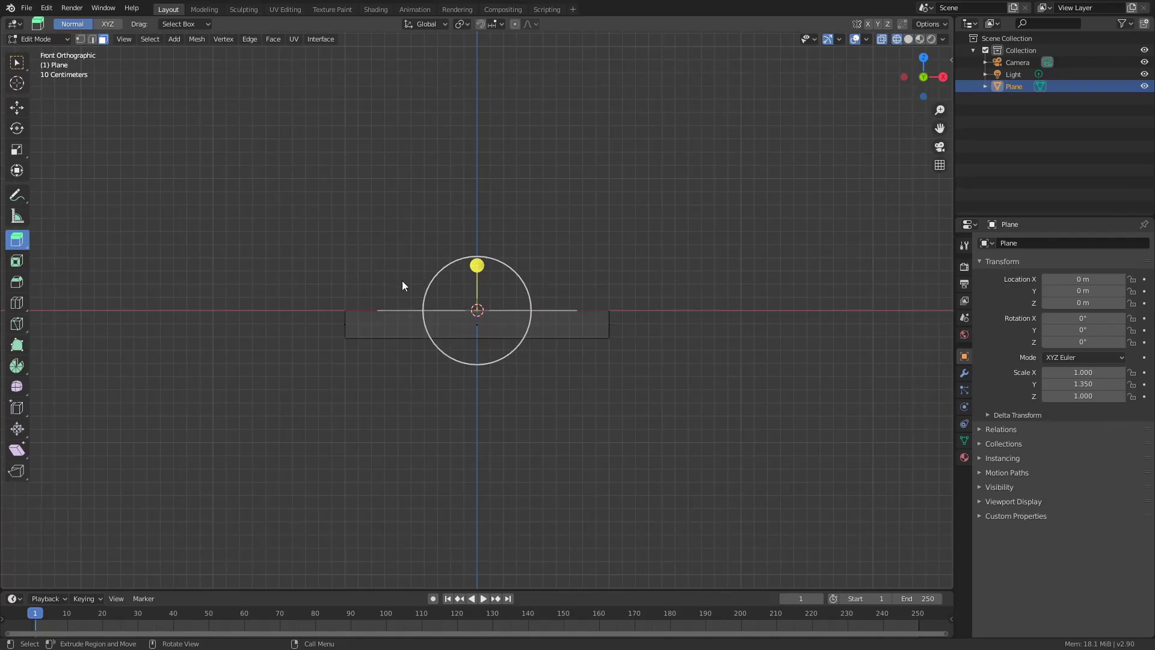
left_click_drag(477, 266, 468, 331)
middle_click_drag(650, 299, 687, 302)
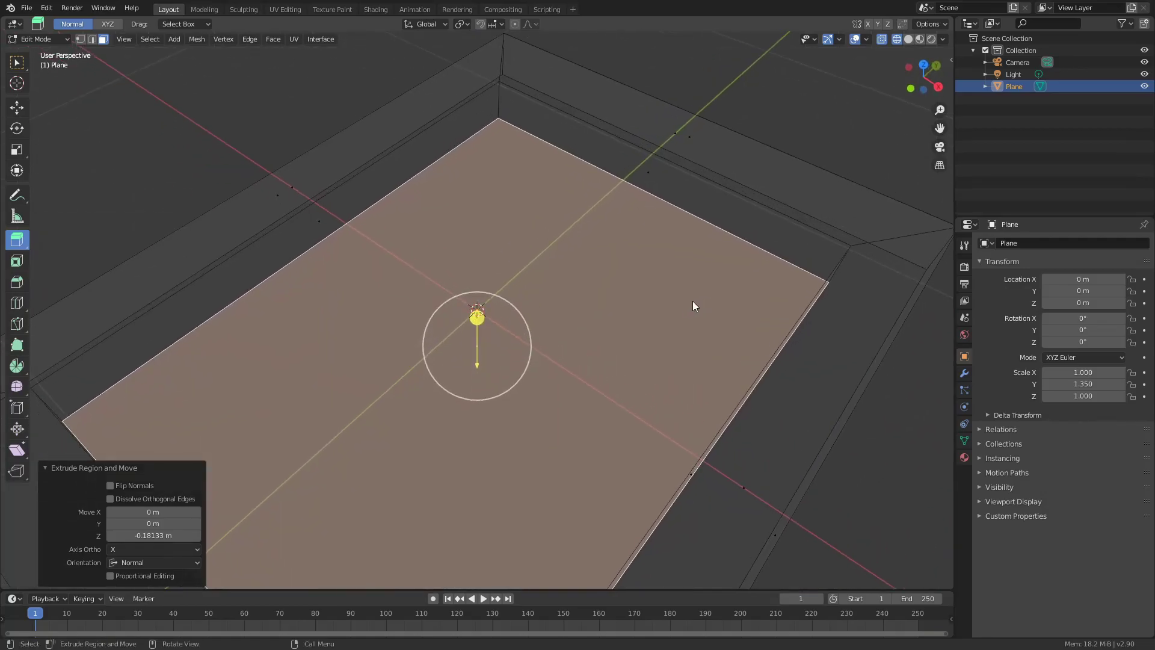
key("z")
left_click(741, 302)
scroll(741, 302, "down", 3)
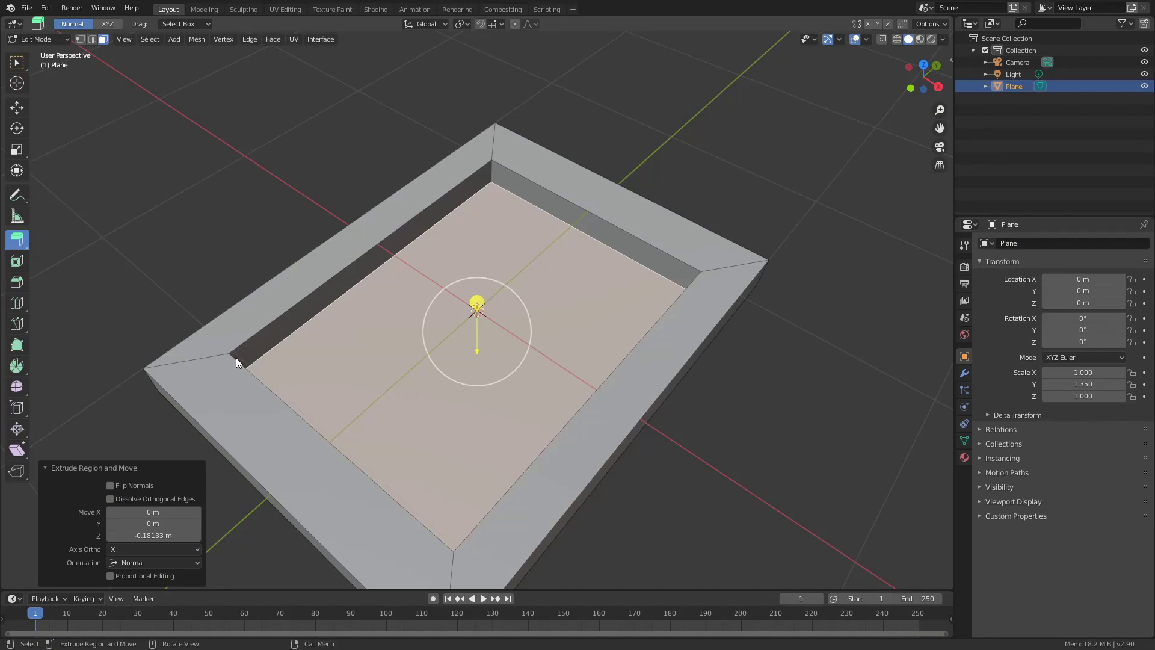
Step: Bevel the upper inner edge loop of the frame with an offset of about 0.035 m
left_click(22, 283)
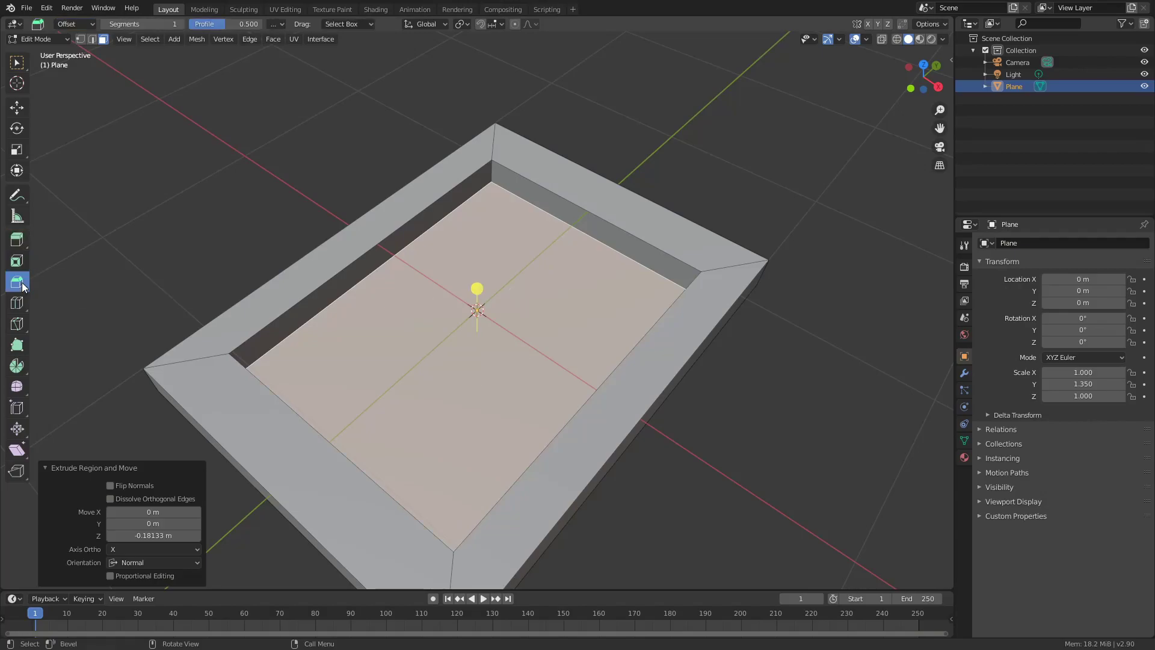
key("2")
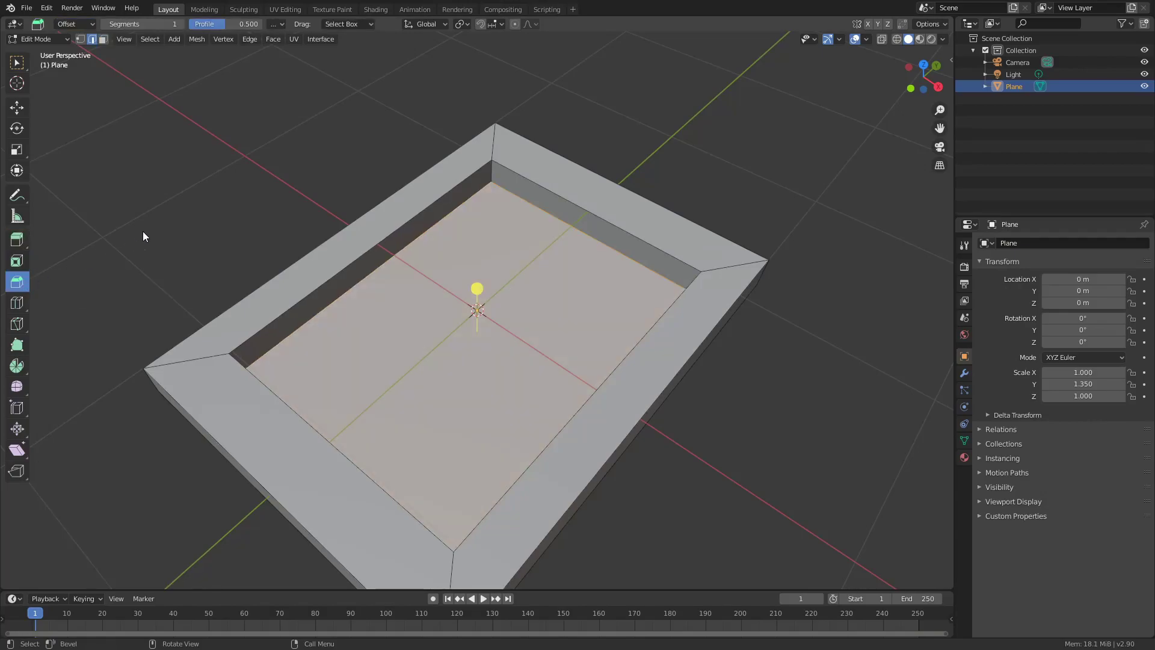
left_click(294, 302, "alt")
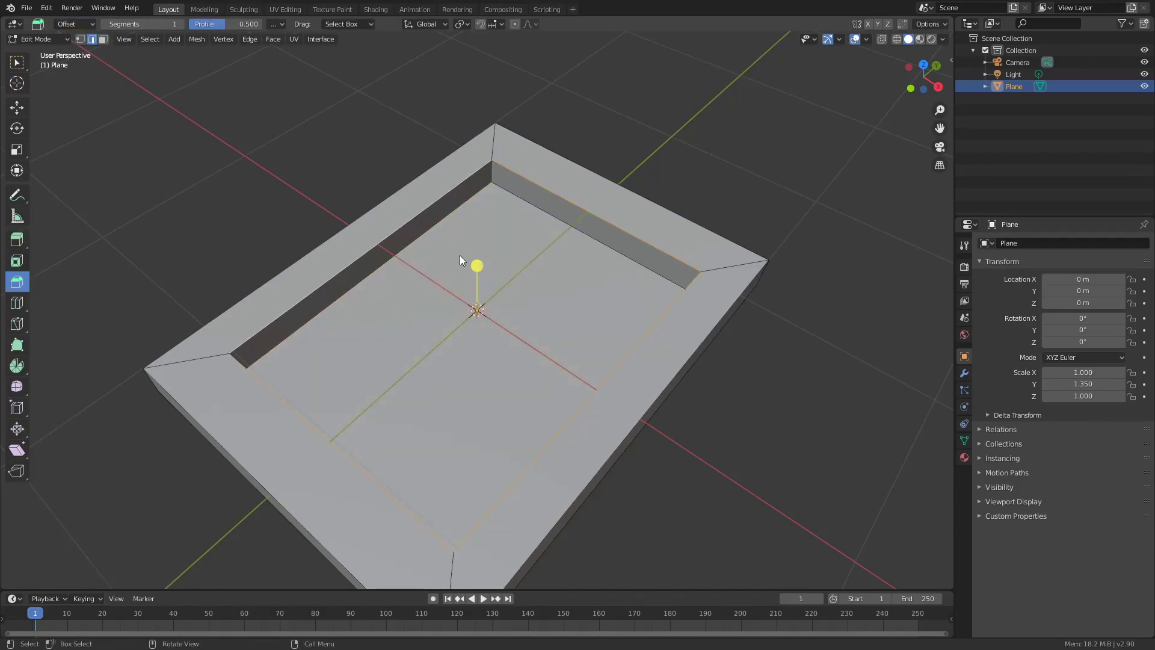
left_click_drag(477, 265, 480, 221)
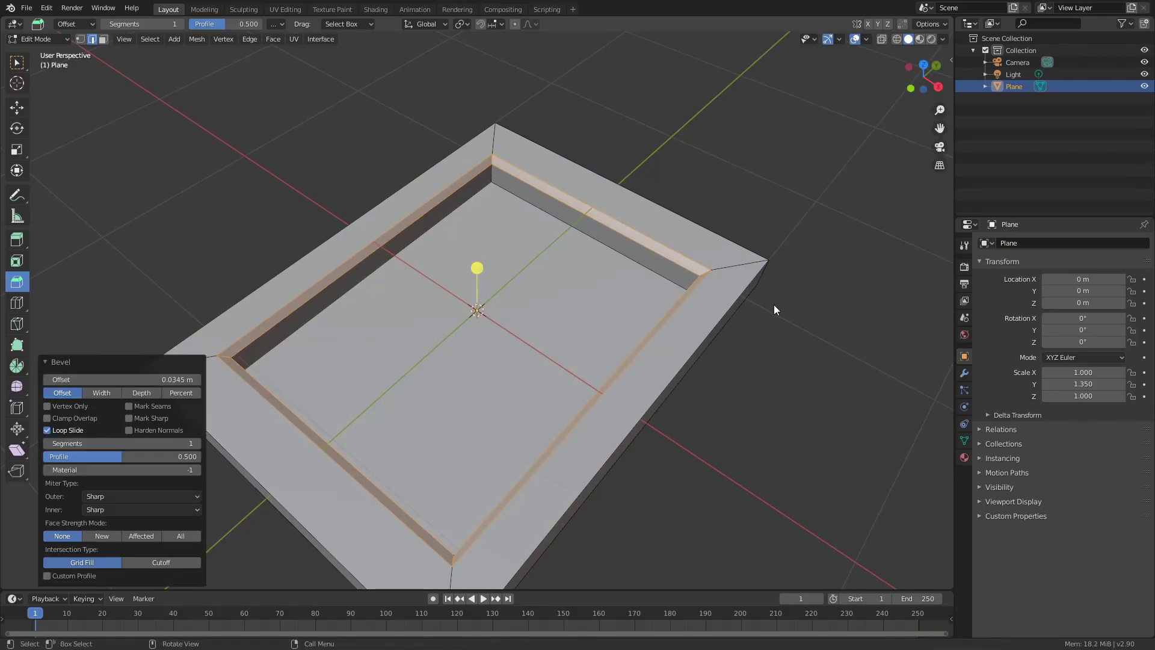
Step: Bevel the upper outer edge loop of the frame with an offset of about 0.01 m and 10 segments
left_click(709, 334, "alt")
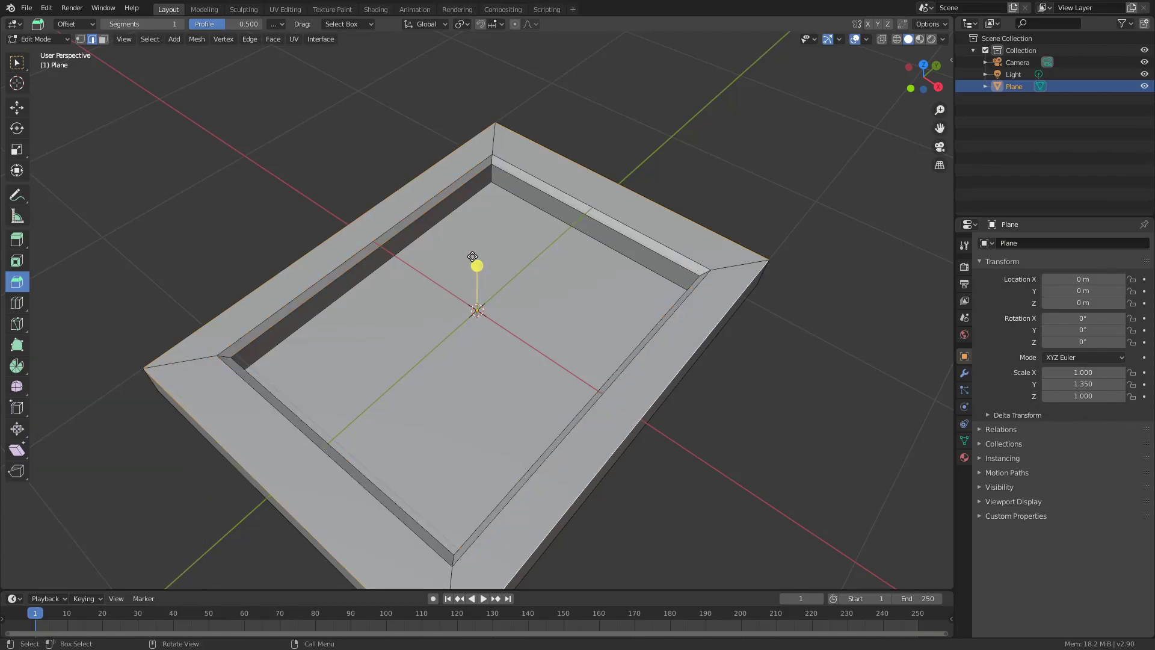
left_click_drag(477, 263, 477, 255)
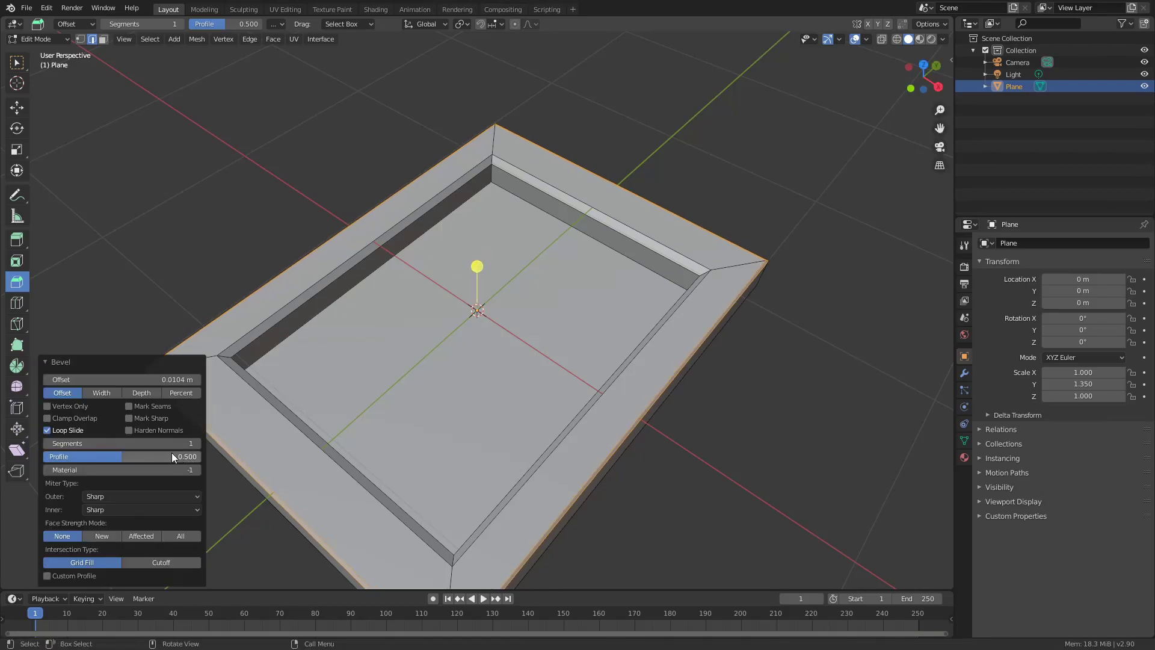
left_click(114, 444)
type("10")
key("Return")
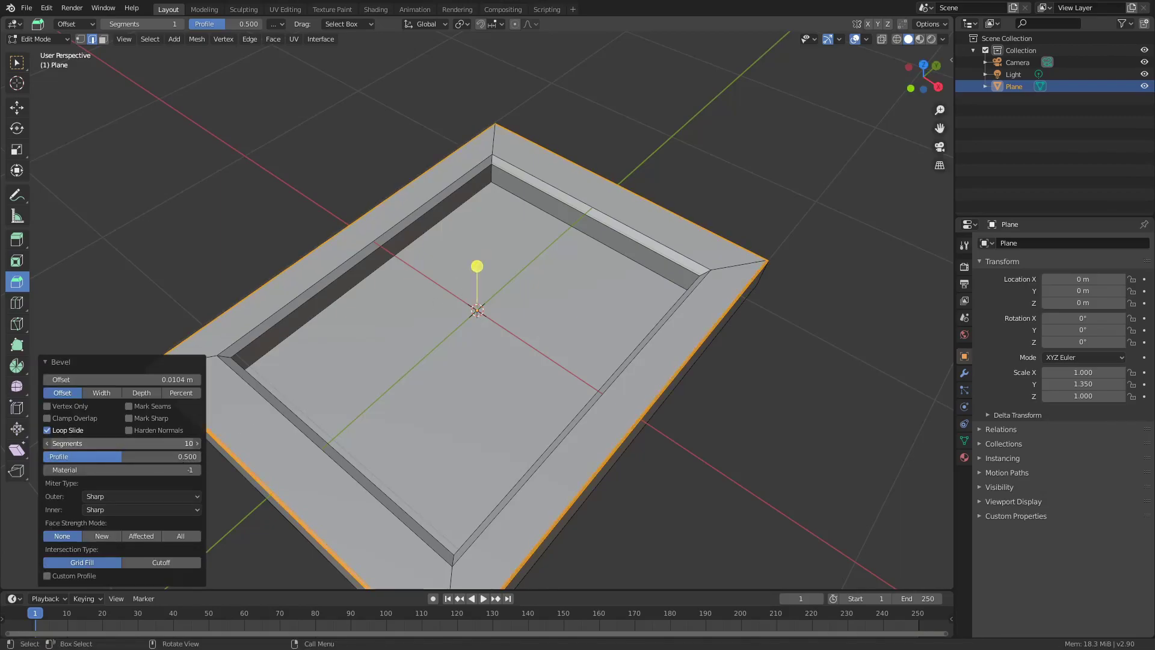
left_click(857, 477)
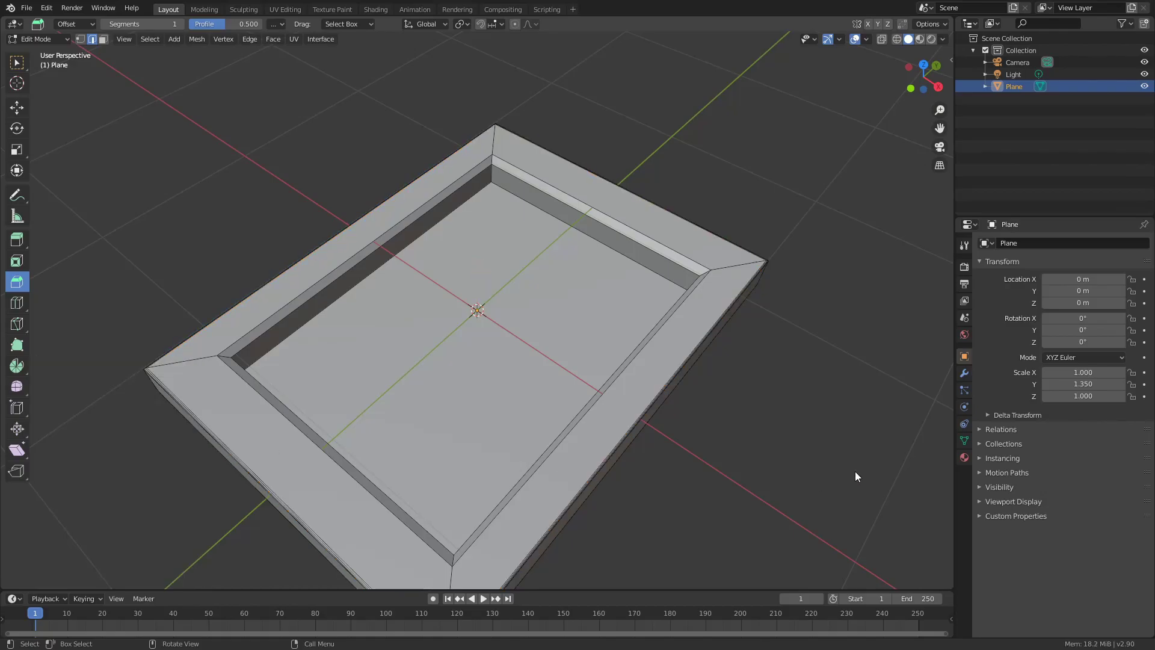
middle_click_drag(820, 469, 838, 517)
middle_click_drag(785, 466, 753, 403)
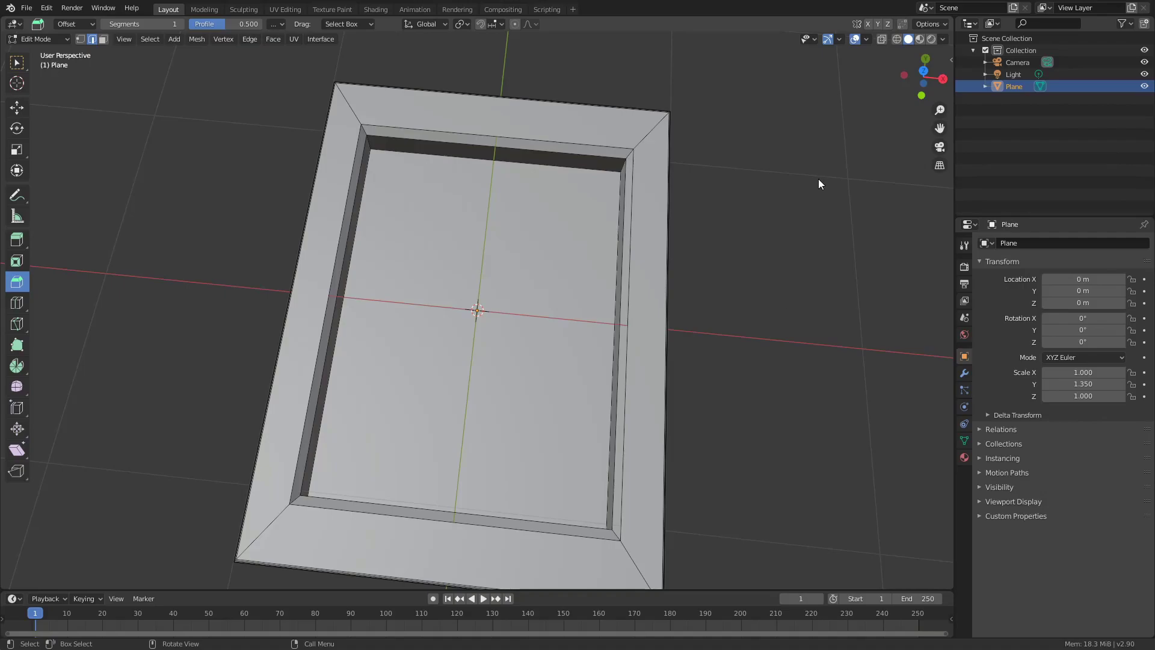
Step: Duplicate the recessed inner face in place and raise the copy about 0.024 m along Z
key("3")
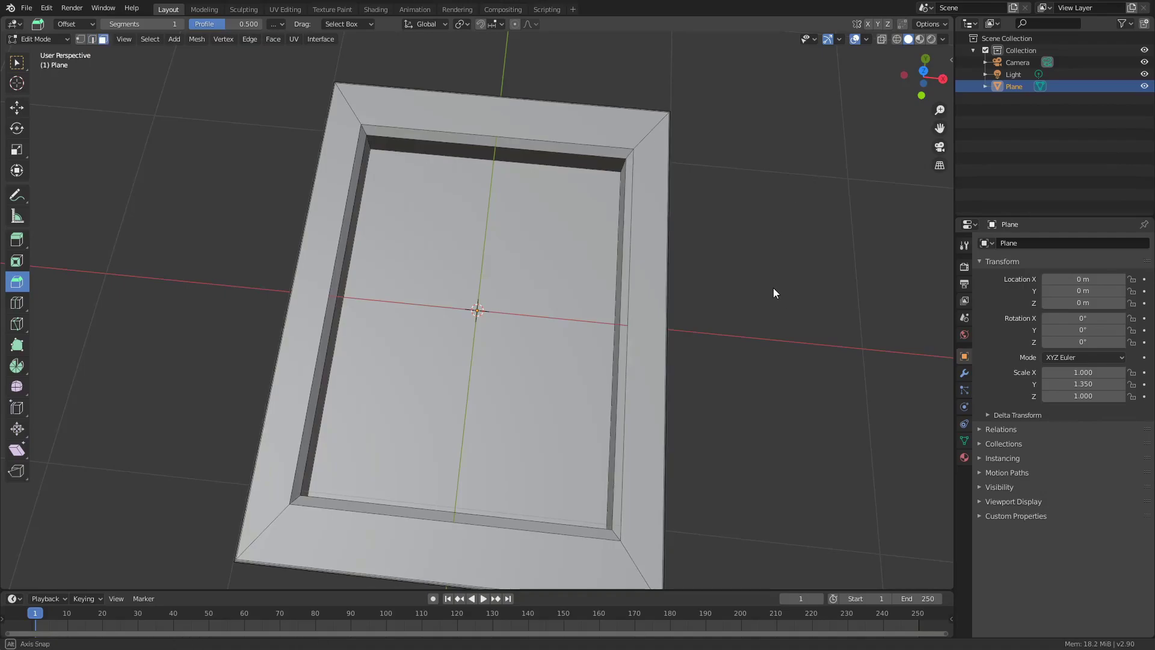
middle_click_drag(774, 293, 712, 253)
left_click(579, 295)
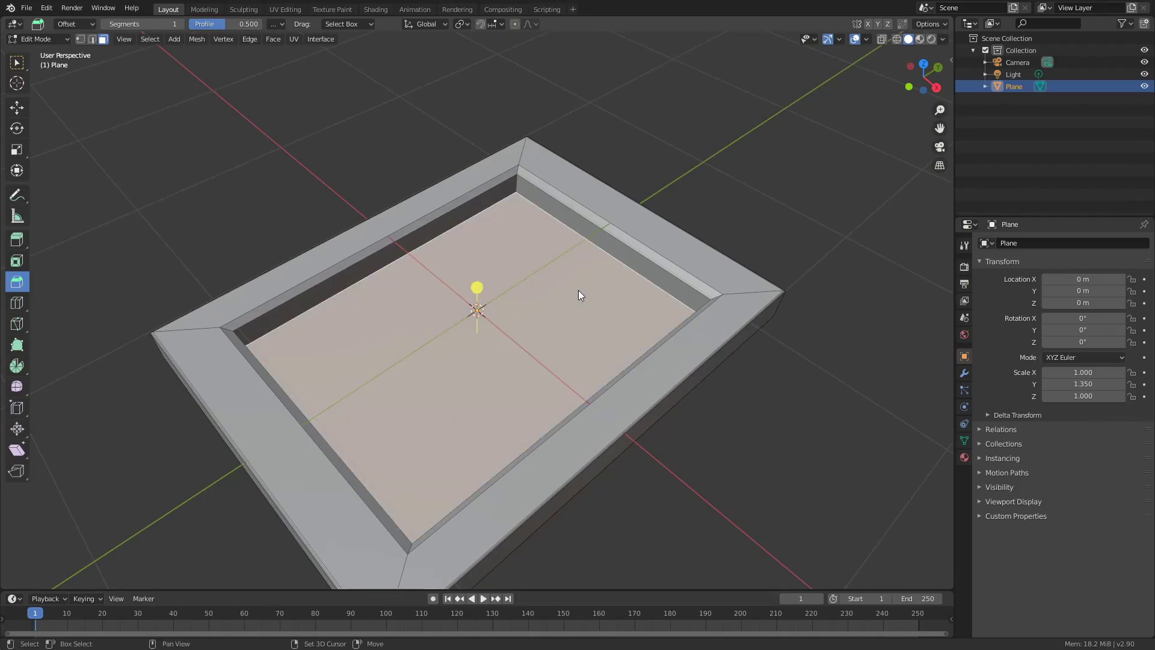
key("shift+d")
right_click(578, 290)
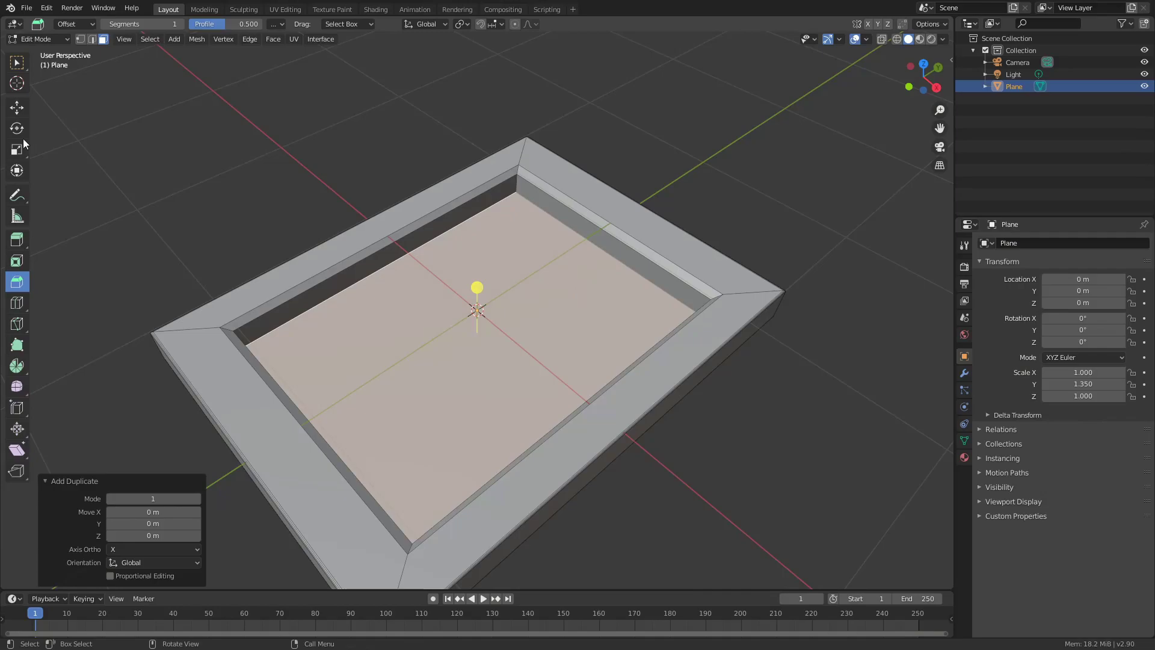
left_click(16, 110)
left_click_drag(478, 301, 457, 279)
middle_click_drag(457, 280, 490, 262)
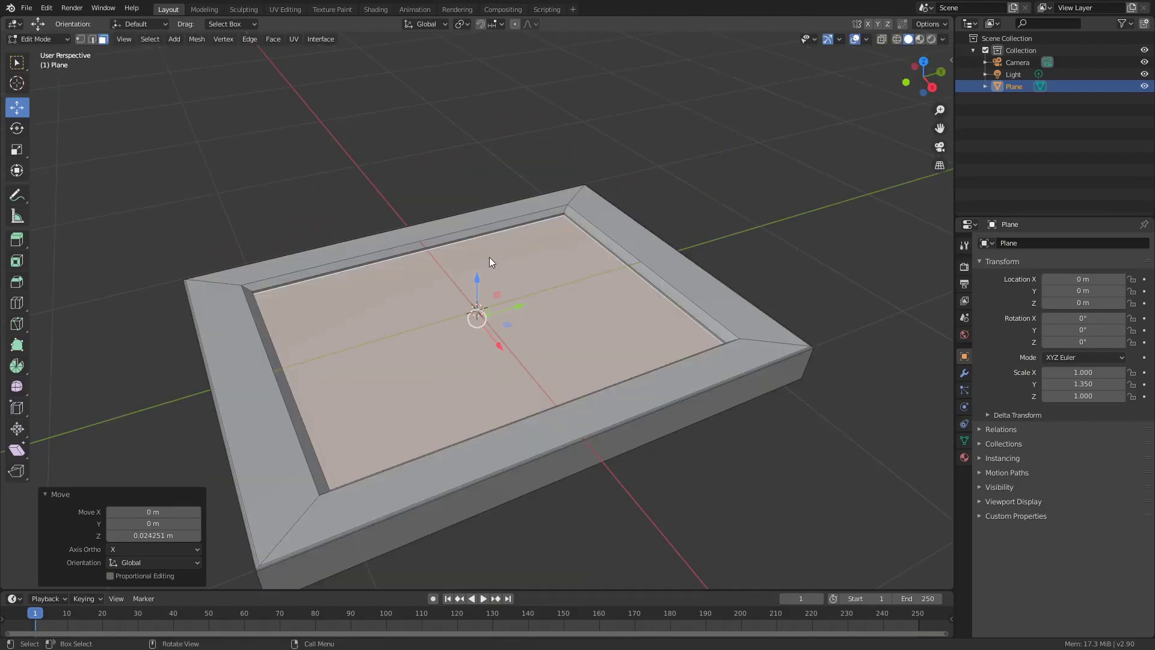
Step: Separate the raised inner face into its own object and toggle that object's visibility to check it, leaving it shown
left_click(203, 41)
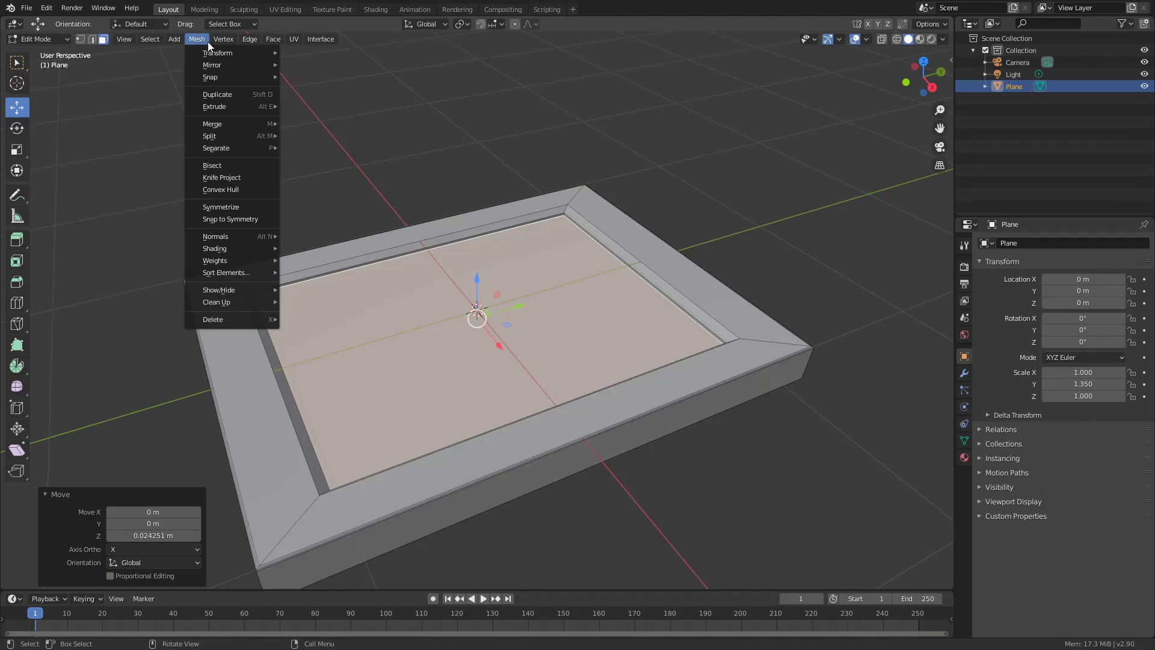
mouse_move(242, 149)
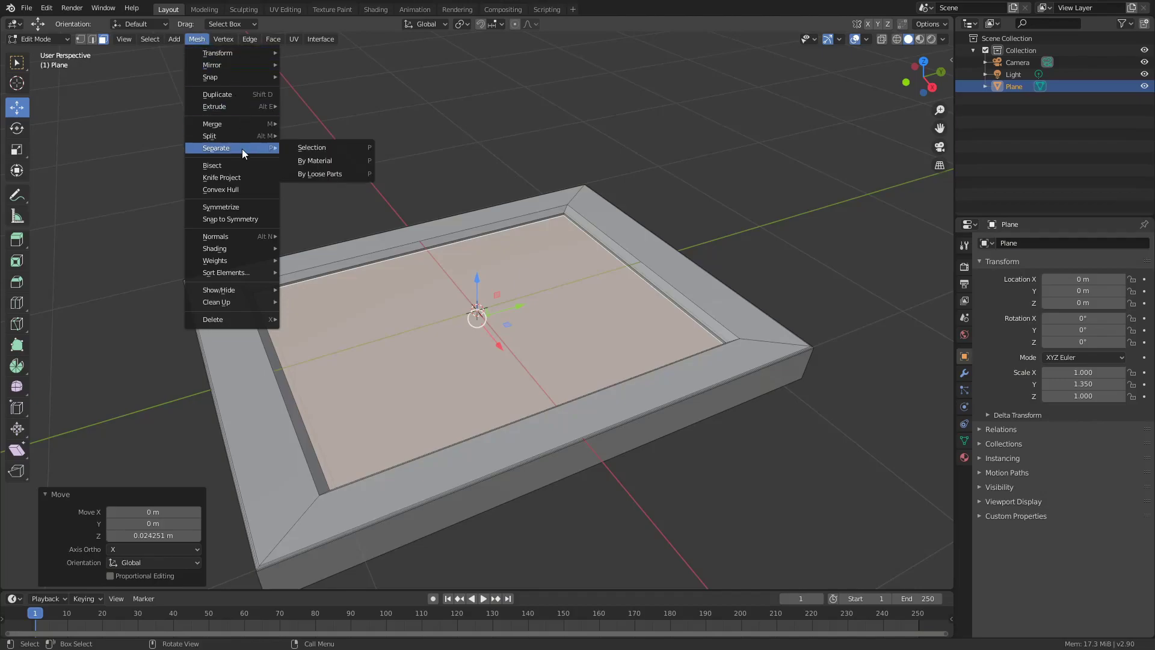
left_click(307, 147)
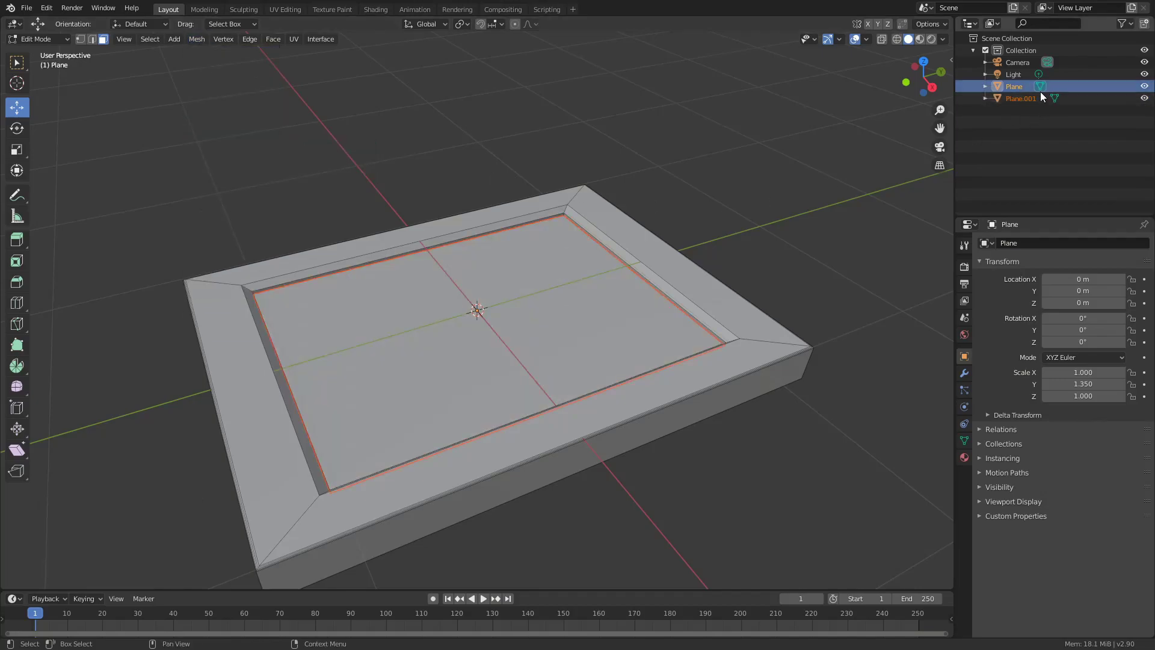
left_click(1144, 98)
left_click(1144, 98)
left_click(1145, 98)
left_click(1144, 98)
left_click(1144, 98)
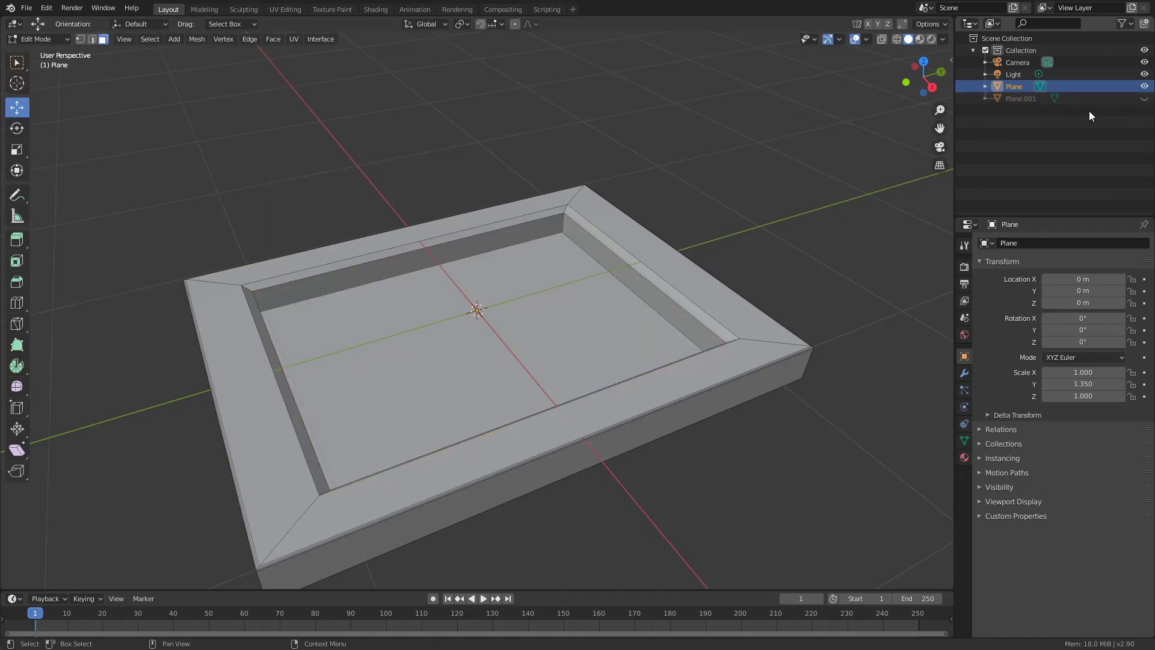
left_click(1145, 98)
Step: Rename the separated pane object to Glass and the original plane object to Frame
double_click(1009, 98)
type("Glass")
key("Return")
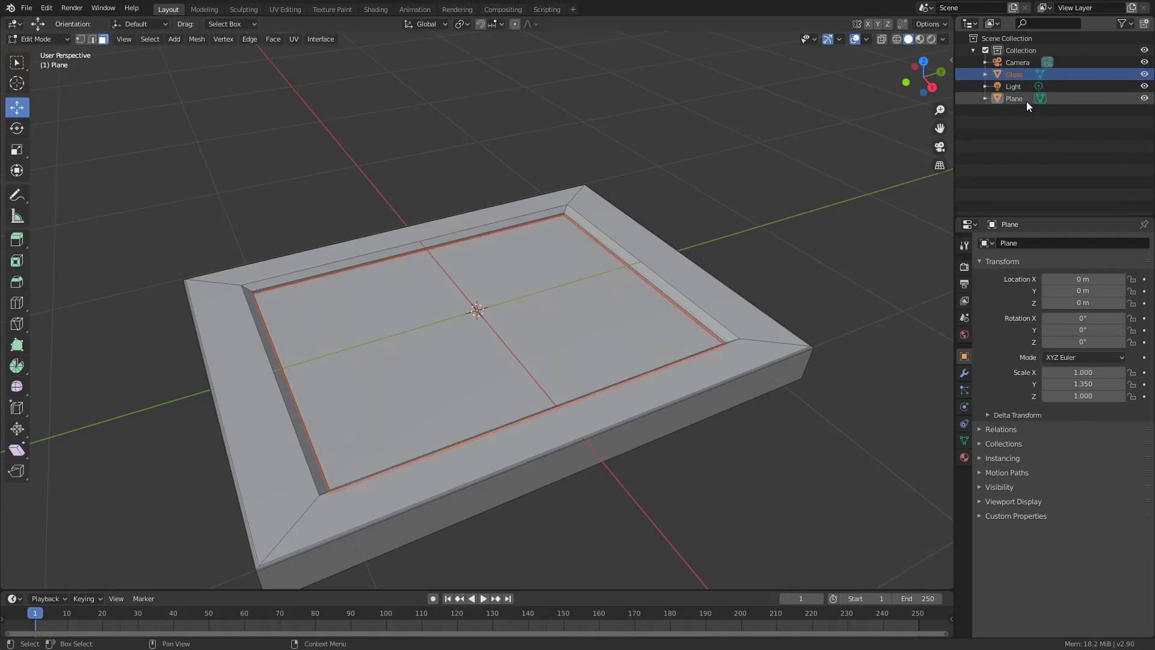
double_click(1016, 100)
type("Frame")
key("Return")
Step: Hide the Glass object in the viewport so the recessed back of the frame is accessible
middle_click_drag(752, 229, 612, 298)
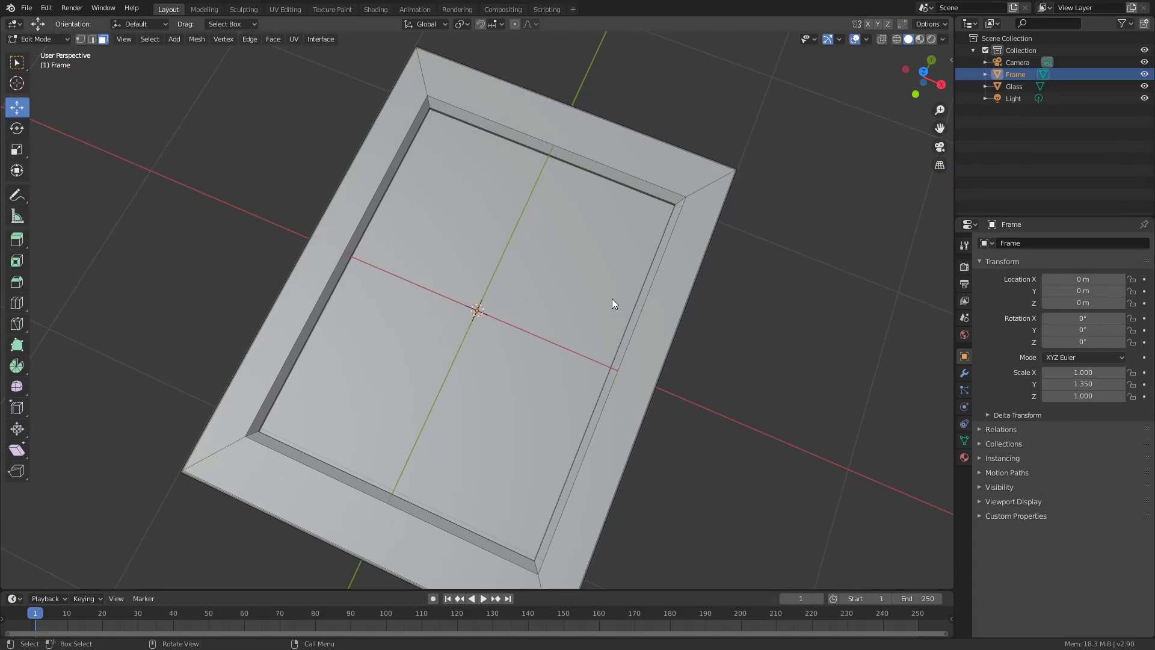
scroll(612, 298, "down", 3)
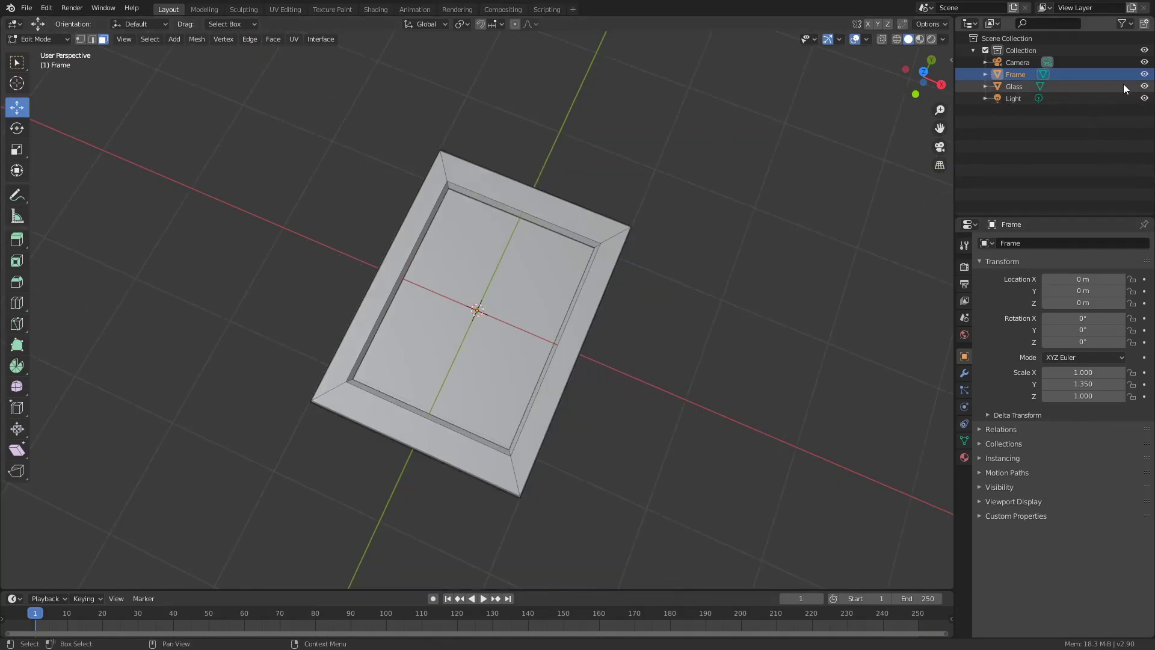
left_click(1145, 86)
middle_click_drag(792, 344, 753, 311)
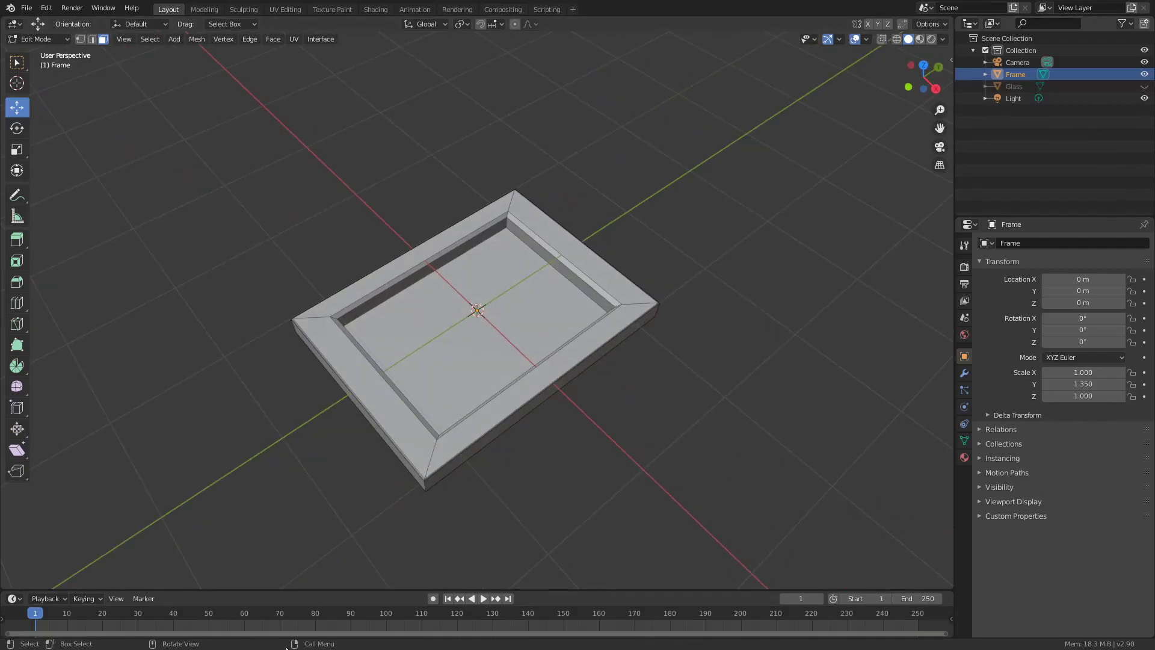
Step: Switch to Chrome to look over the YouTube logo SVG image results and the Picsvg converter page, and return to Blender
key("alt+Tab")
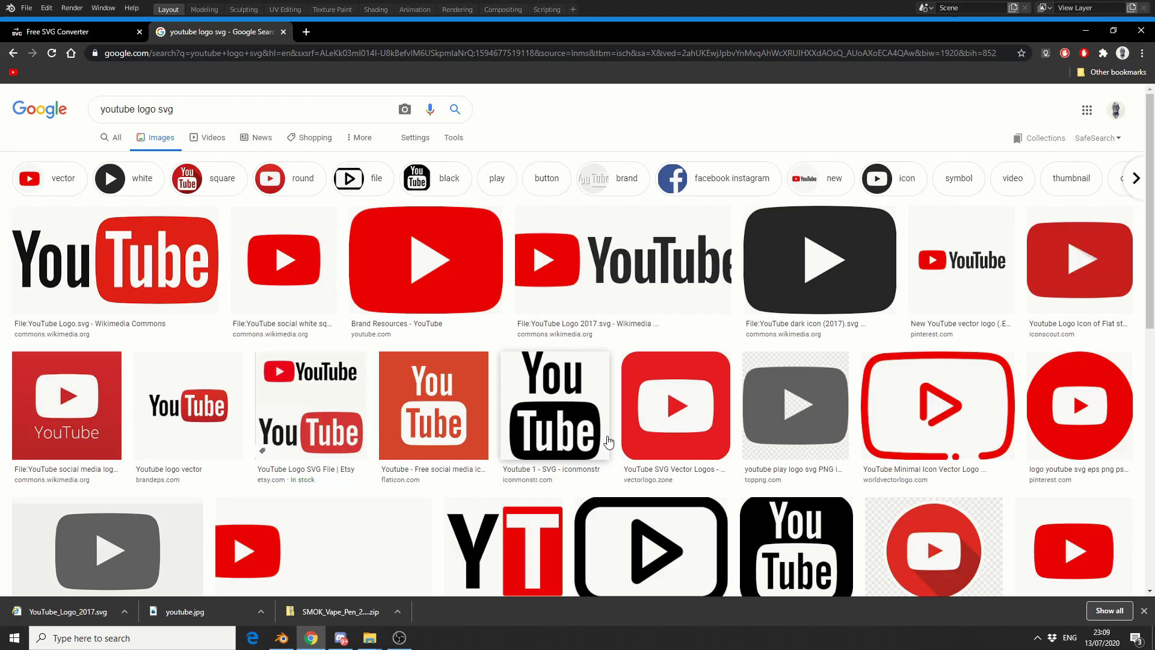
left_click(76, 29)
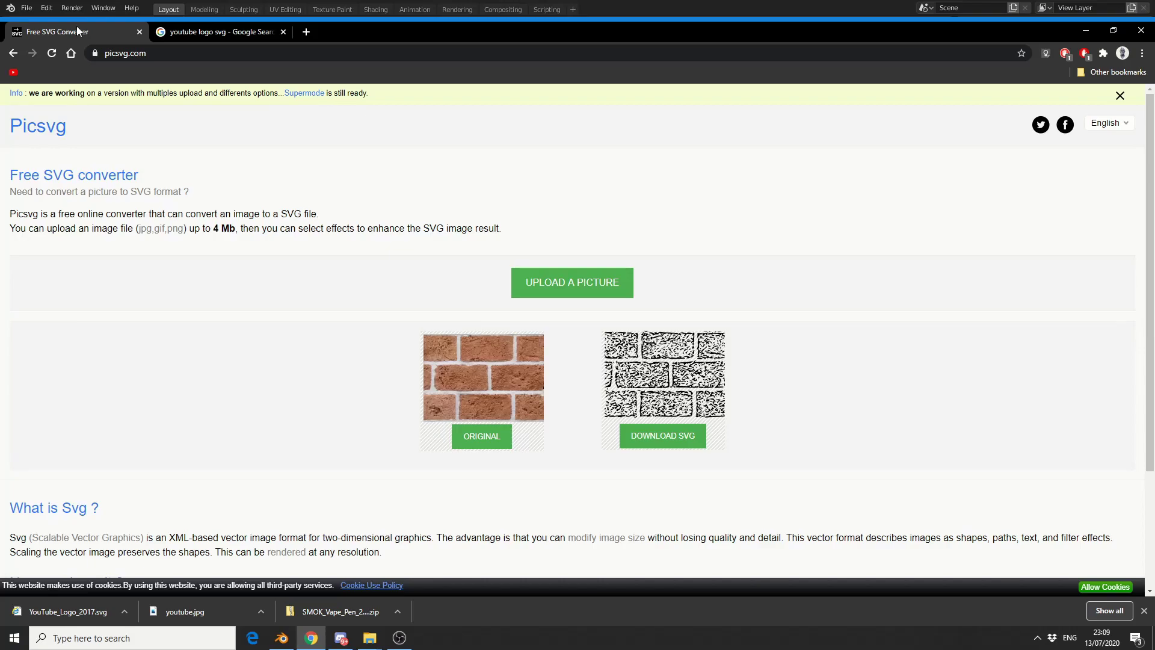
left_click(1086, 31)
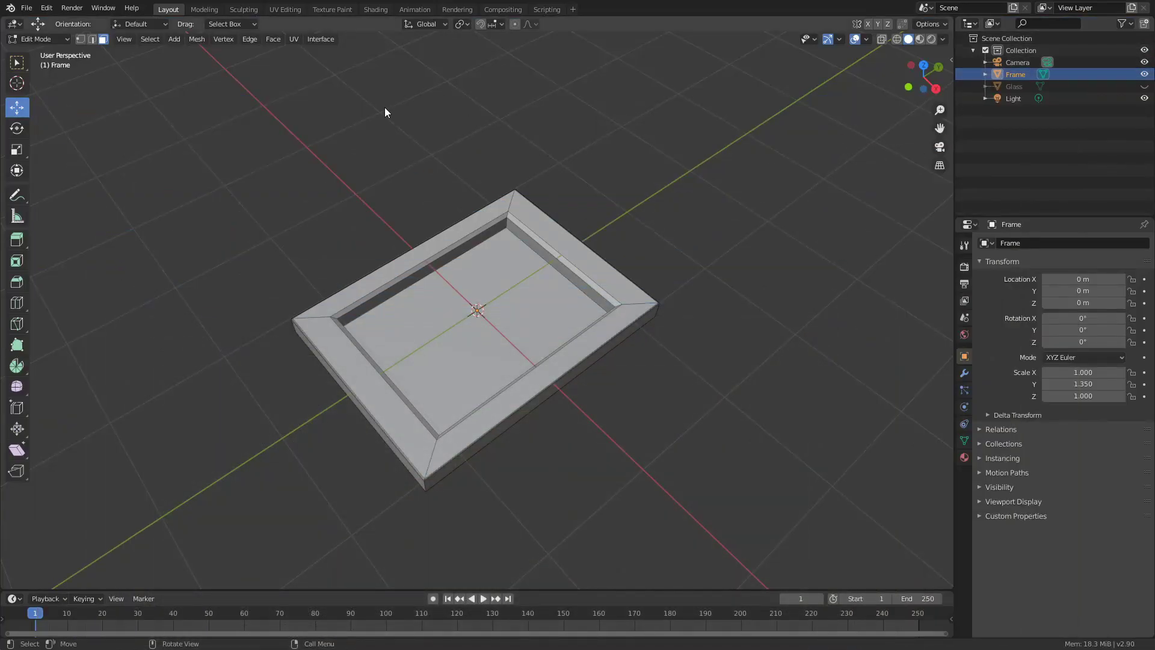
Step: Leave Edit Mode and import YouTube_Logo_2017.svg from the Desktop folder as a Scalable Vector Graphics file
key("Tab")
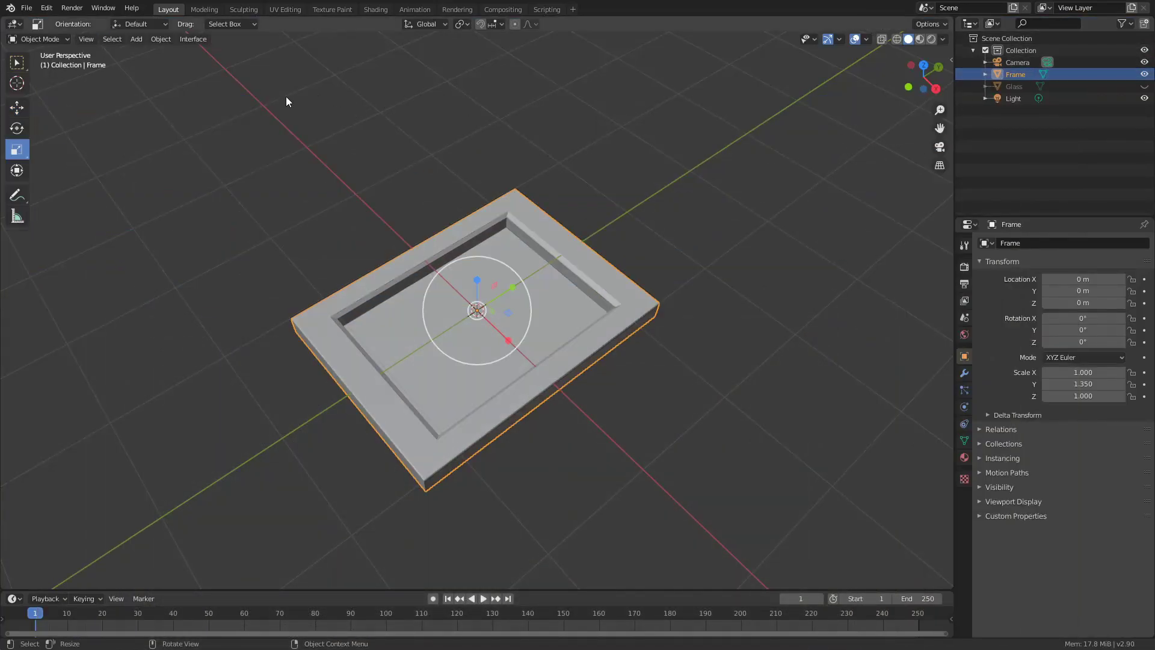
left_click(27, 8)
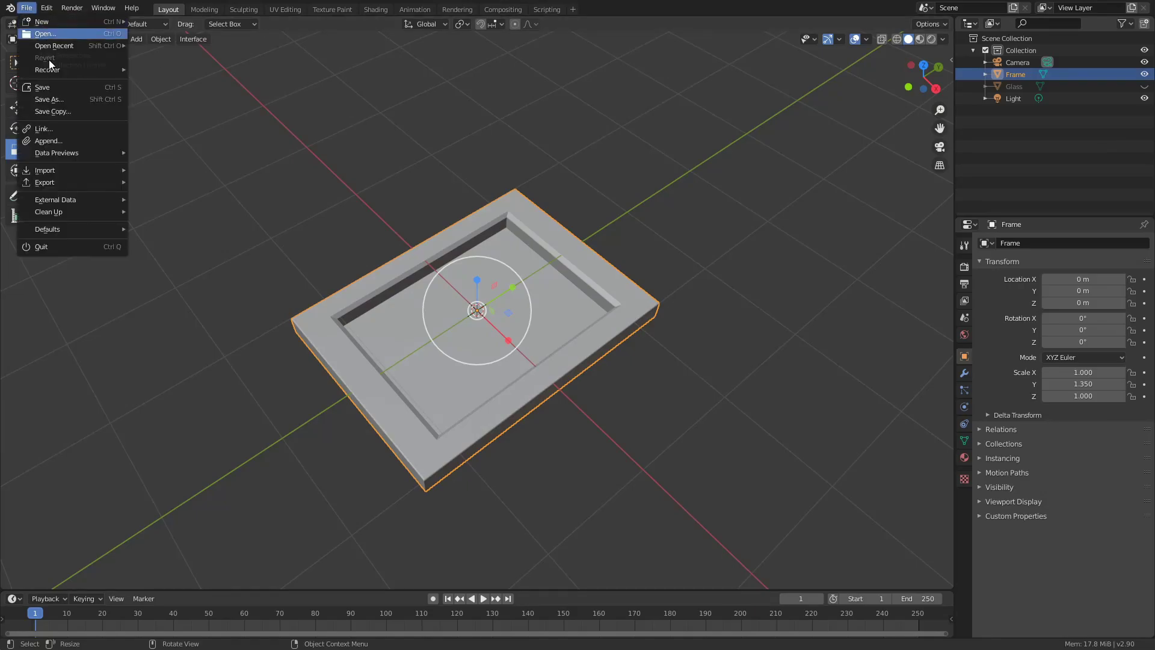
mouse_move(80, 169)
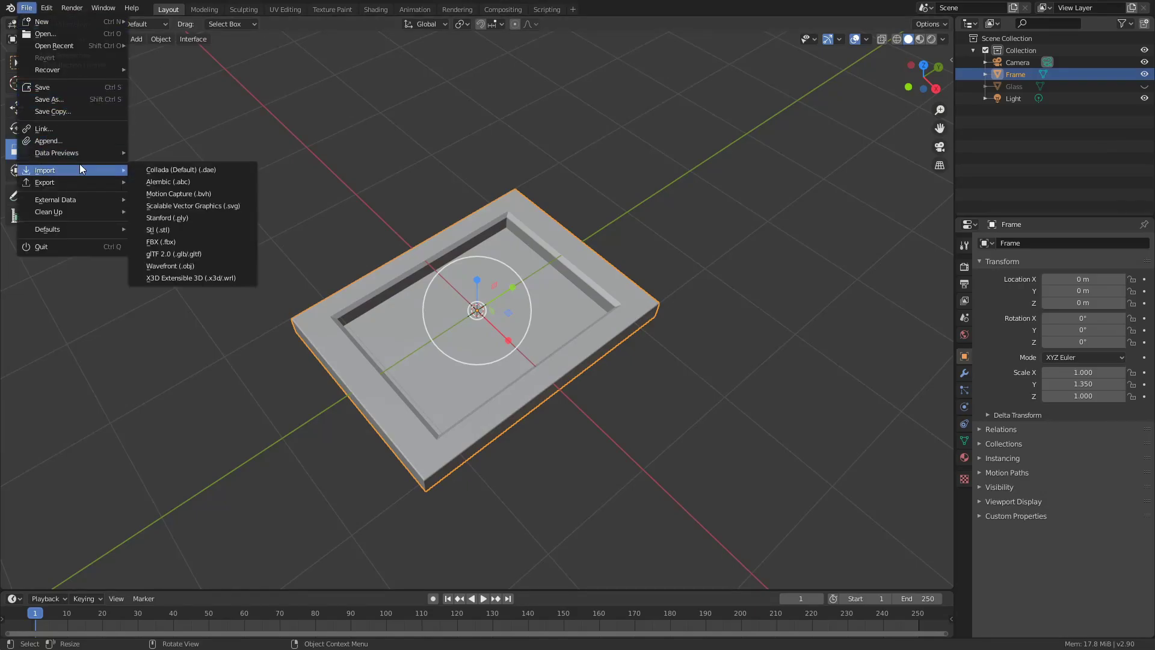
left_click(188, 202)
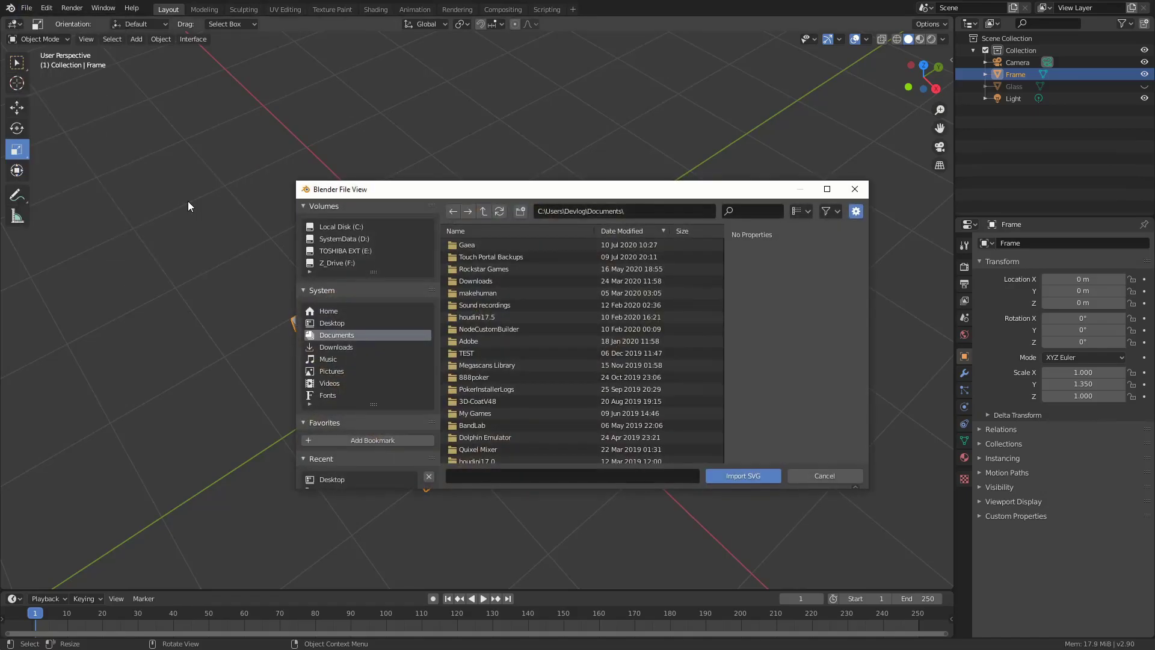
left_click(336, 322)
double_click(481, 330)
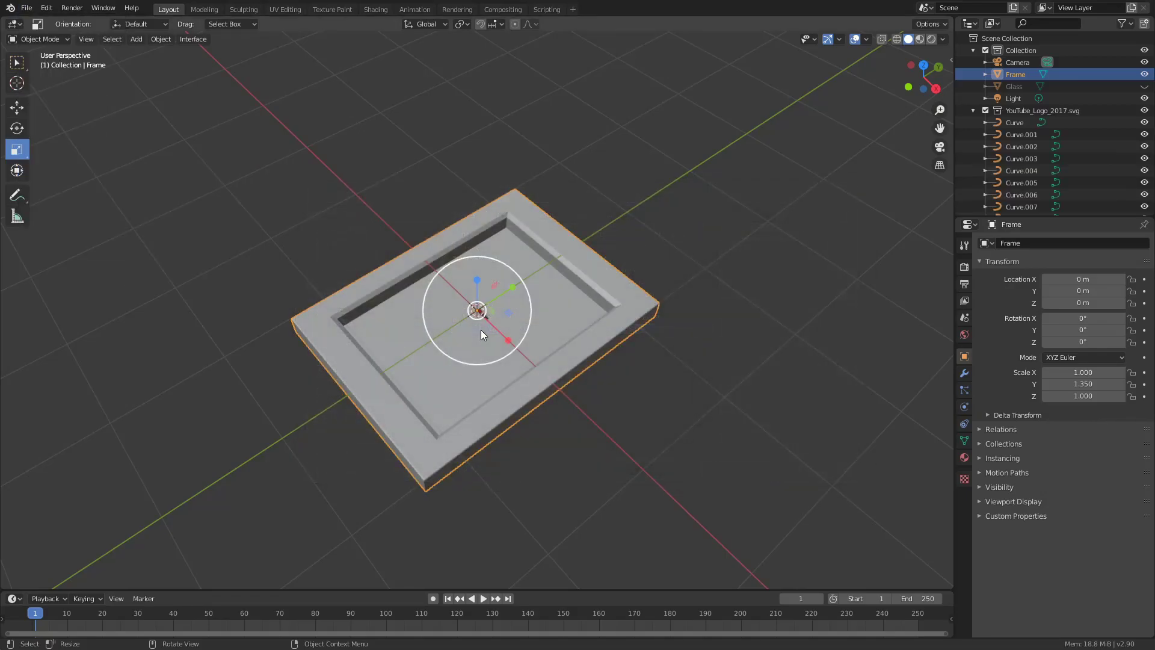
Step: Delete all the letter curves of the "YouTube" wordmark, keeping only the red play-button badge and its triangle
scroll(580, 293, "up", 10)
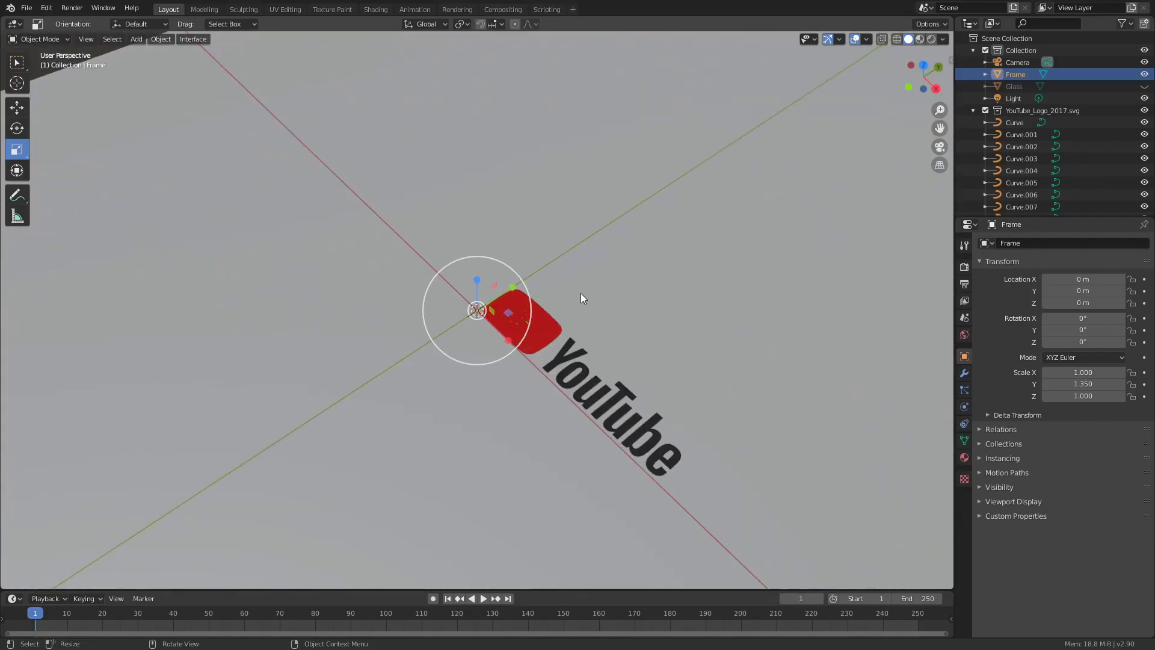
left_click(569, 354)
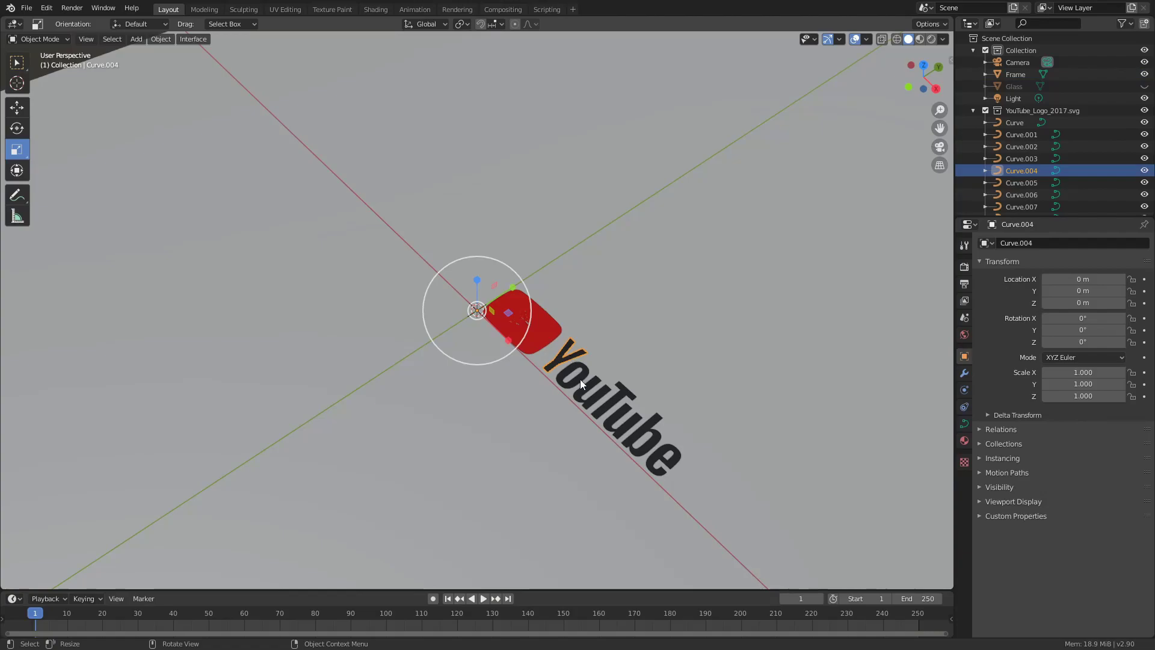
key("Delete")
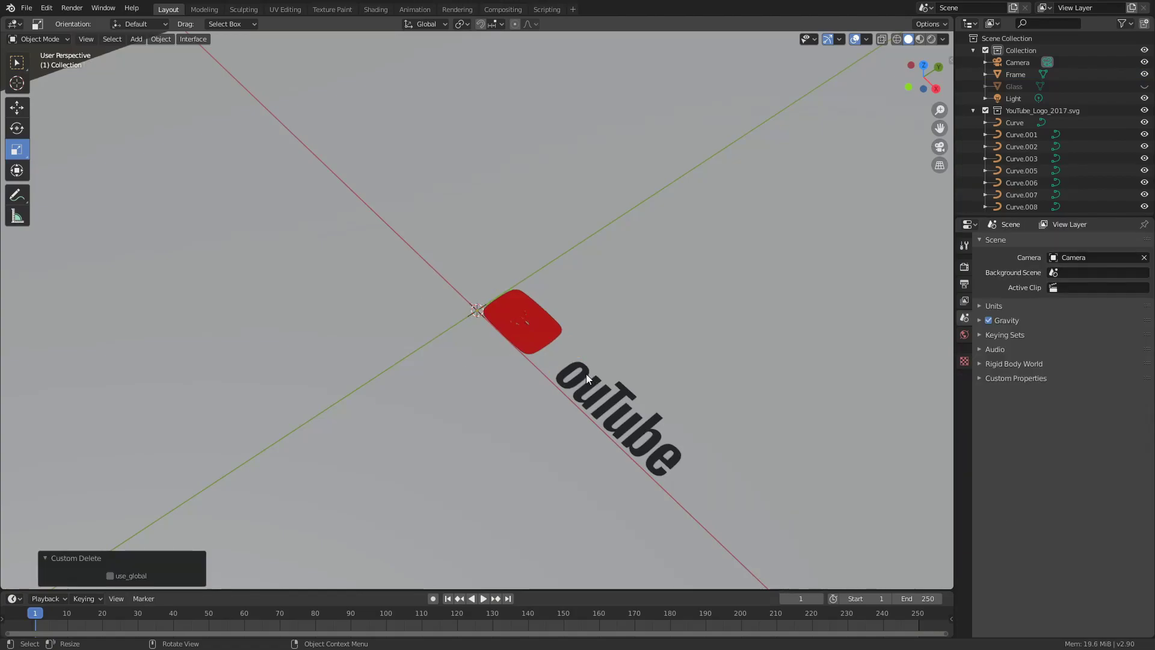
left_click(586, 374)
key("Delete")
left_click(594, 378)
key("Delete")
left_click(625, 400)
key("Delete")
left_click(626, 407)
key("Delete")
left_click(641, 421)
key("Delete")
left_click(678, 449)
key("Delete")
Step: Select both remaining logo curves and scale them up uniformly to about 23.2
scroll(638, 361, "up", 6)
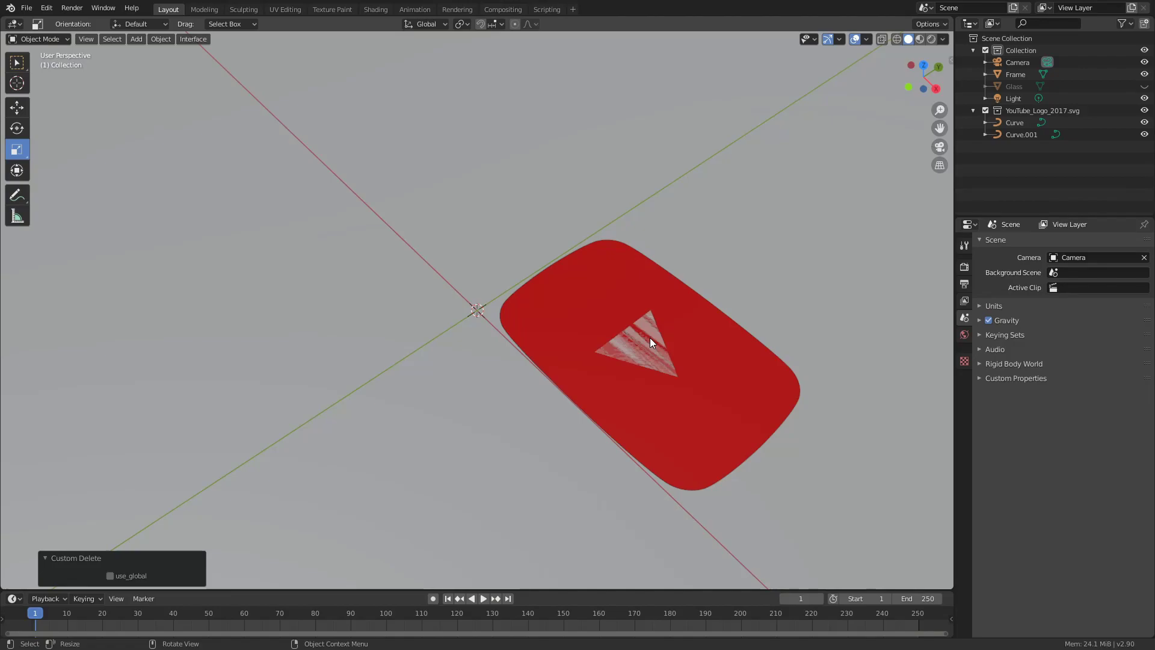
left_click(650, 337)
left_click(1021, 134, "shift")
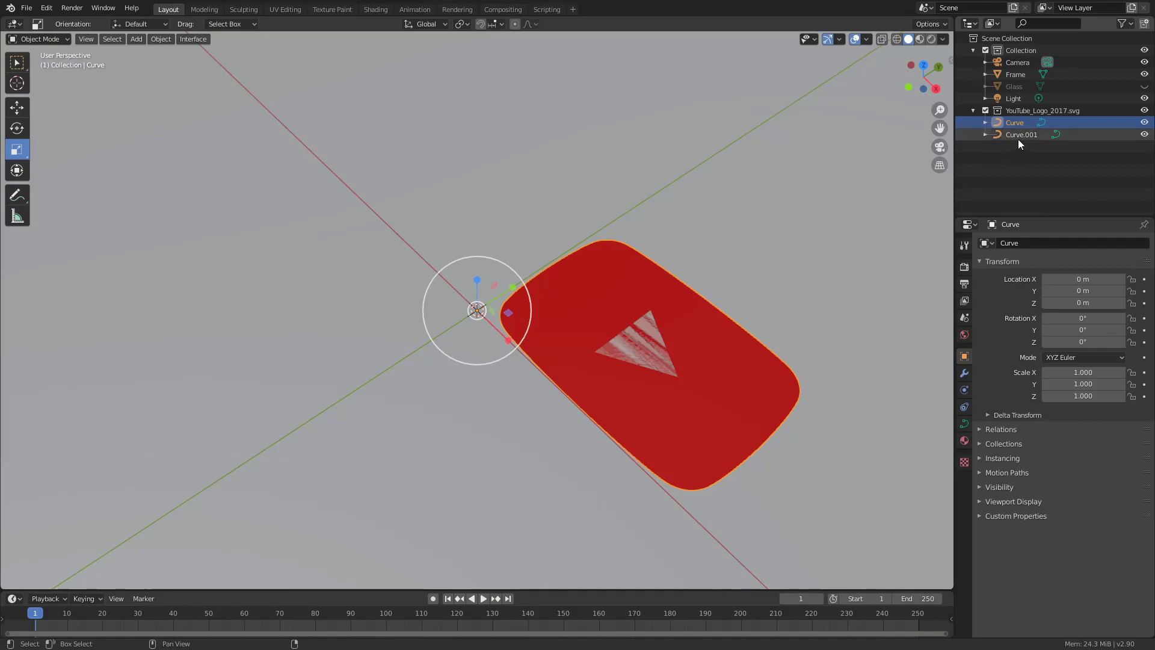
key("s")
scroll(590, 305, "down", 10)
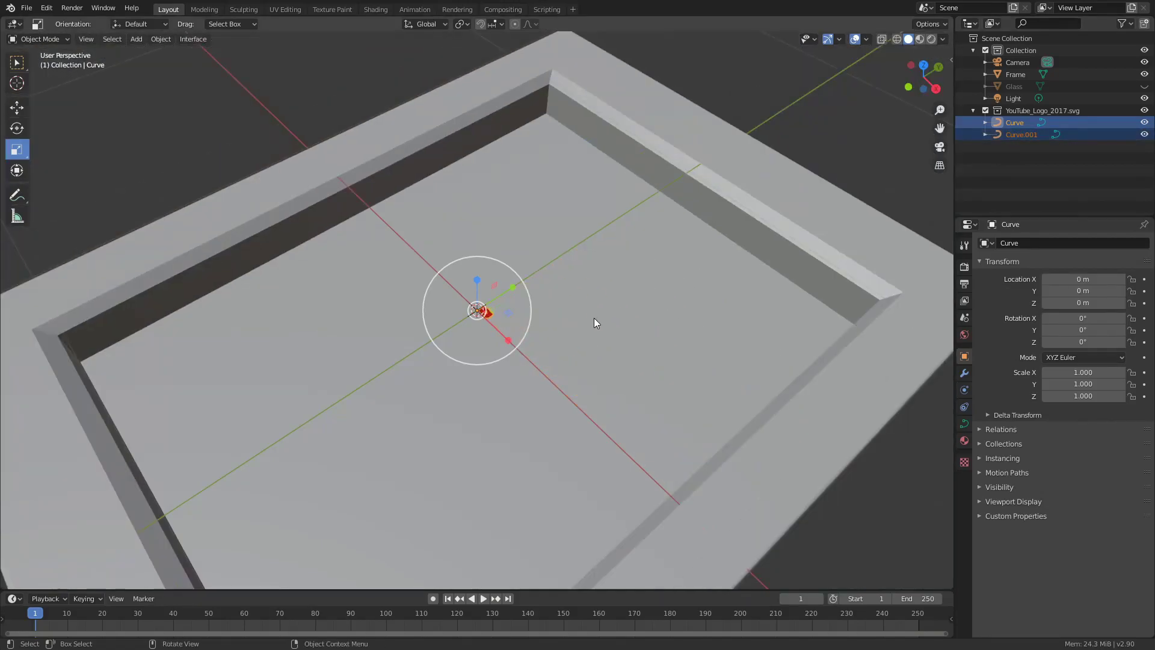
key("s")
left_click(75, 260)
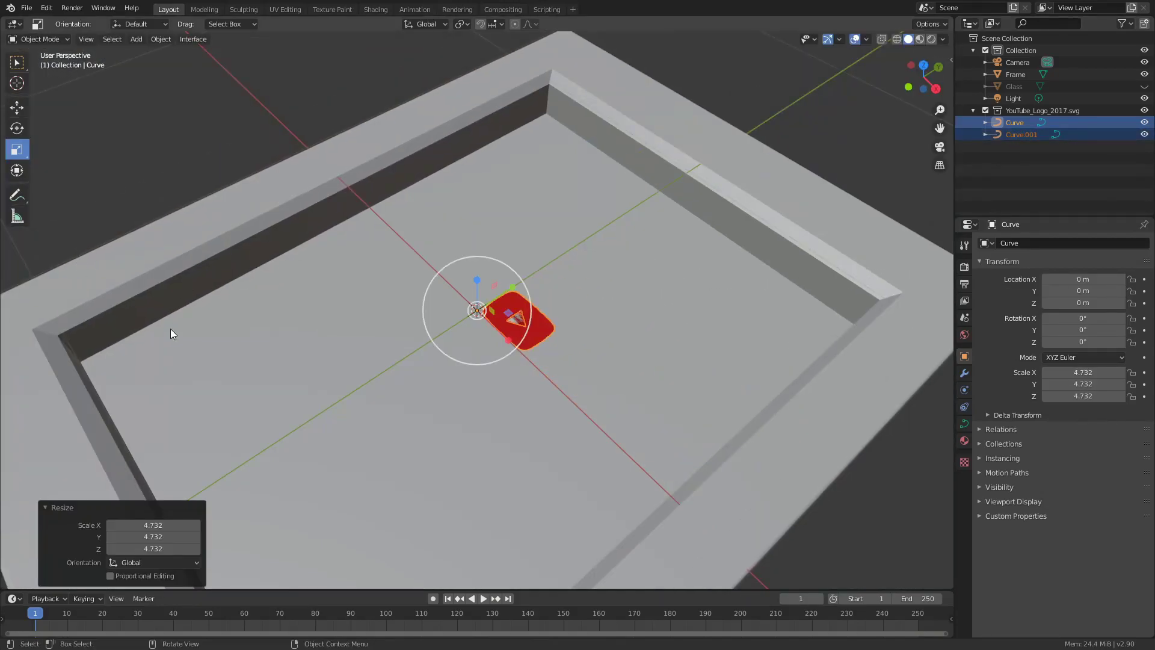
key("s")
left_click(155, 310)
key("s")
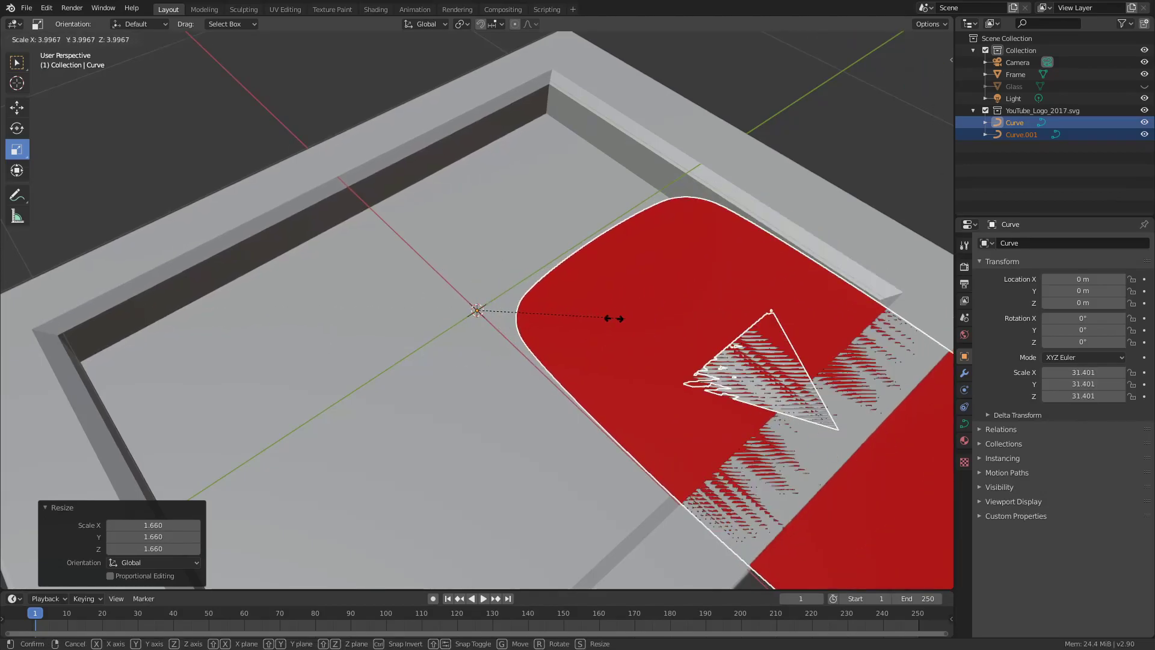
left_click(587, 322)
Step: In top view, move both logo curves about -0.52 m along X to centre them across the frame
key("KP_7")
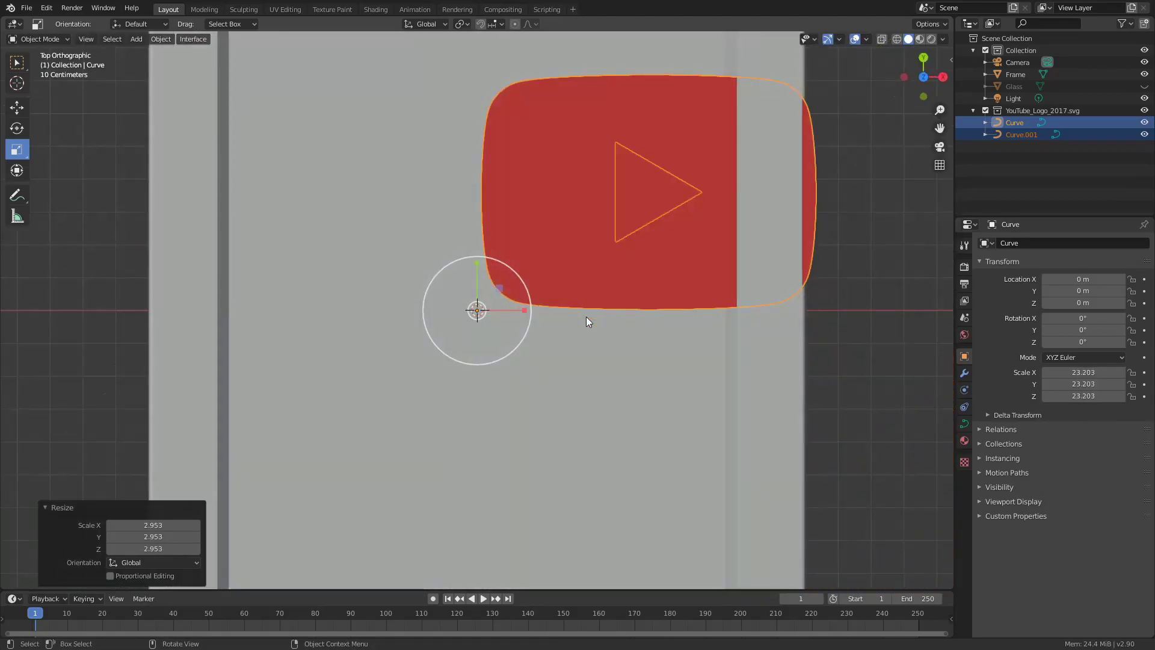
scroll(586, 317, "down", 3)
scroll(586, 317, "up", 2)
left_click(17, 107)
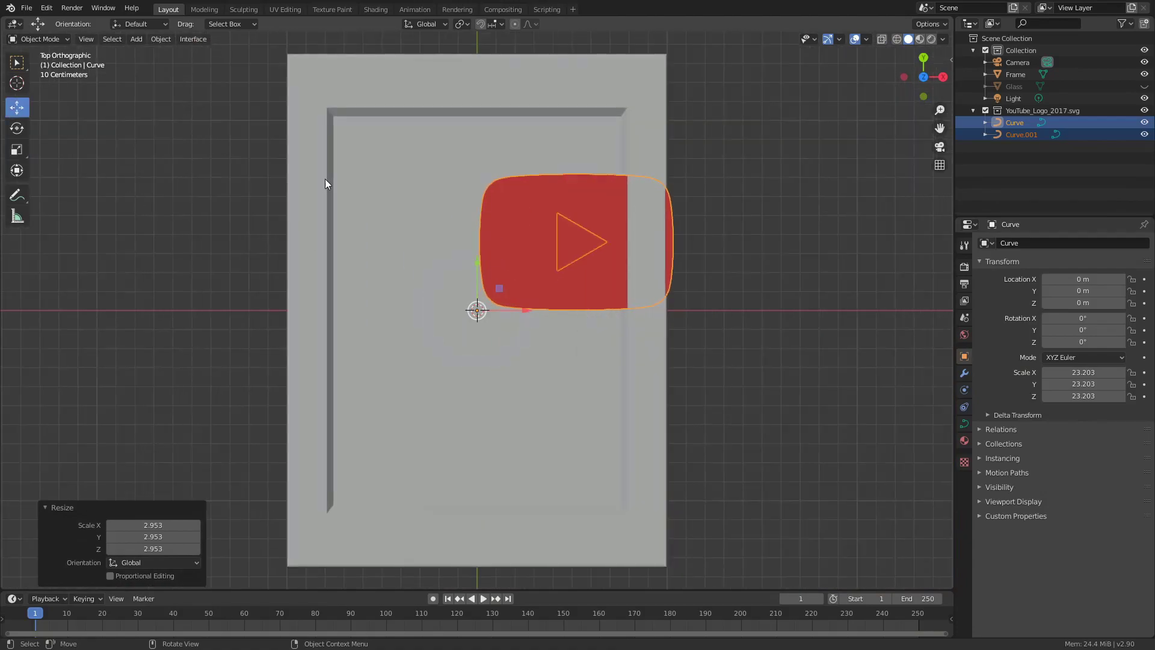
left_click_drag(514, 312, 418, 304)
Step: Select only the red badge curve and set its geometry Extrude to 0.001 m
middle_click_drag(630, 358, 532, 259)
scroll(577, 298, "up", 3)
left_click(638, 328)
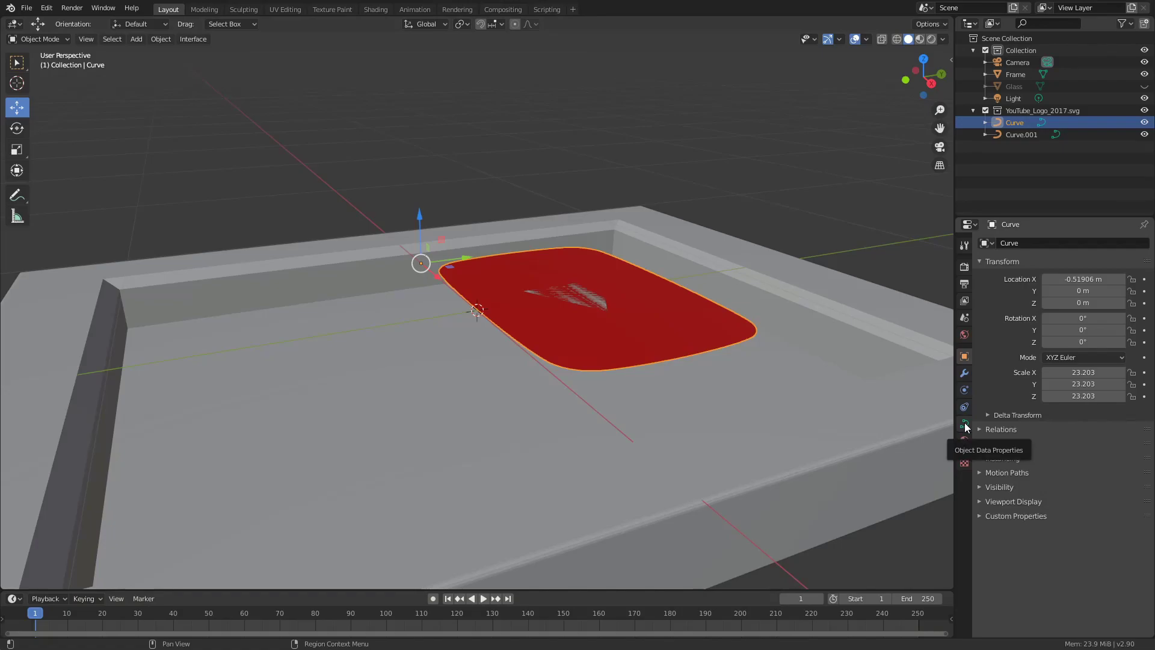
left_click(965, 422)
left_click(990, 450)
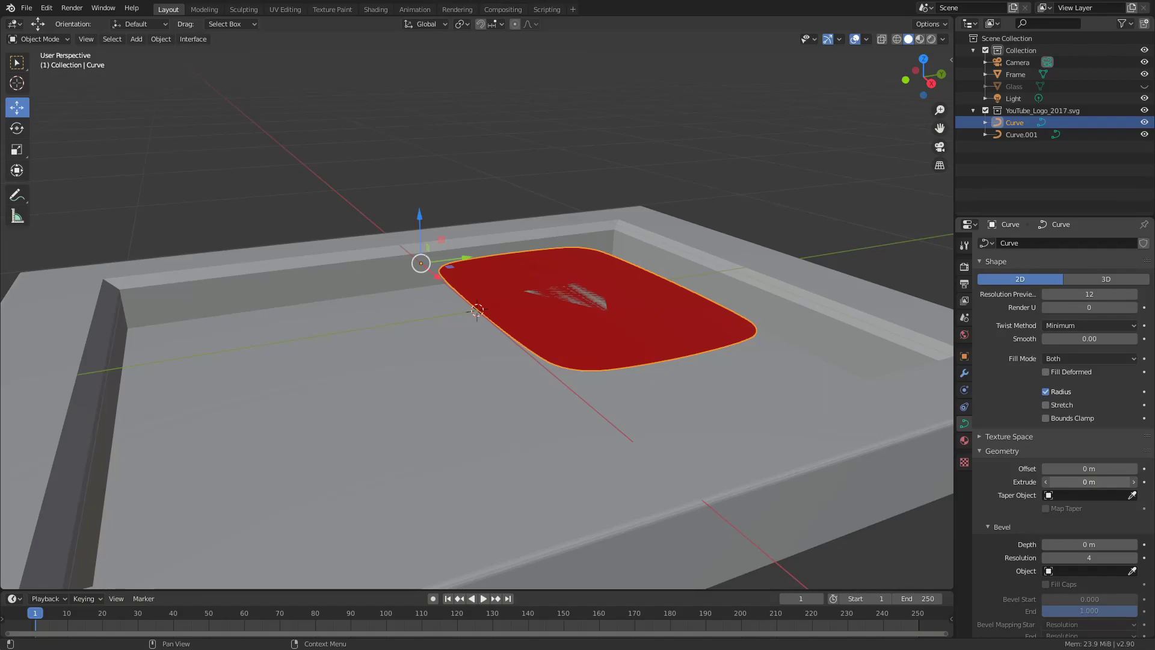
left_click_drag(1089, 481, 1102, 481)
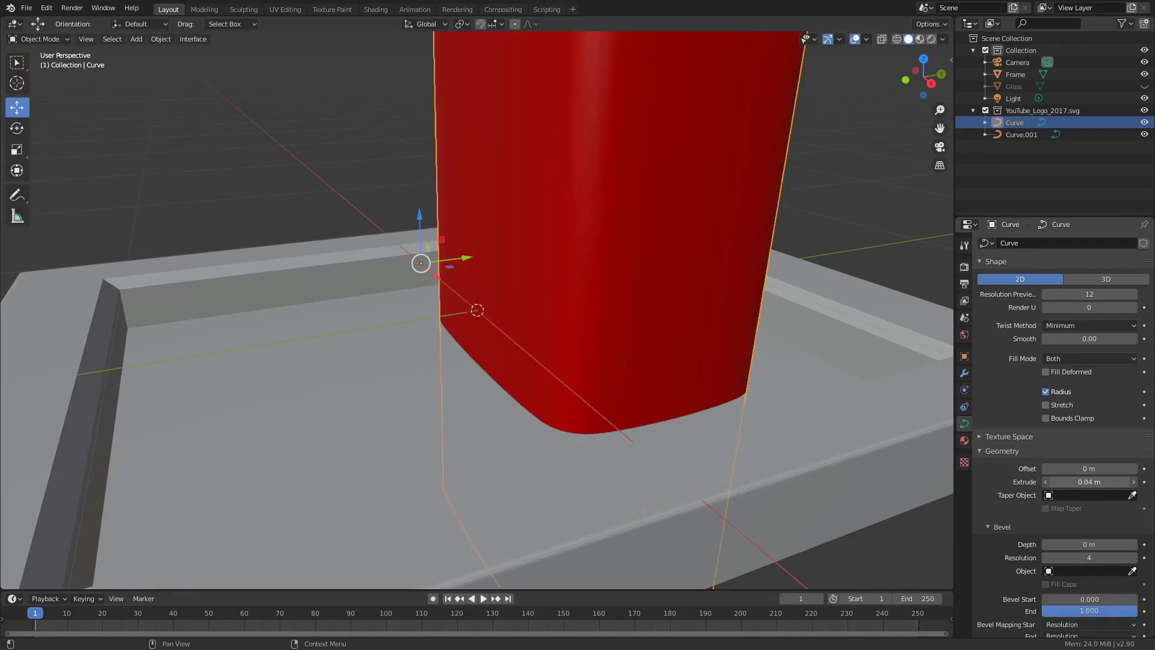
left_click(1087, 482)
key("Home")
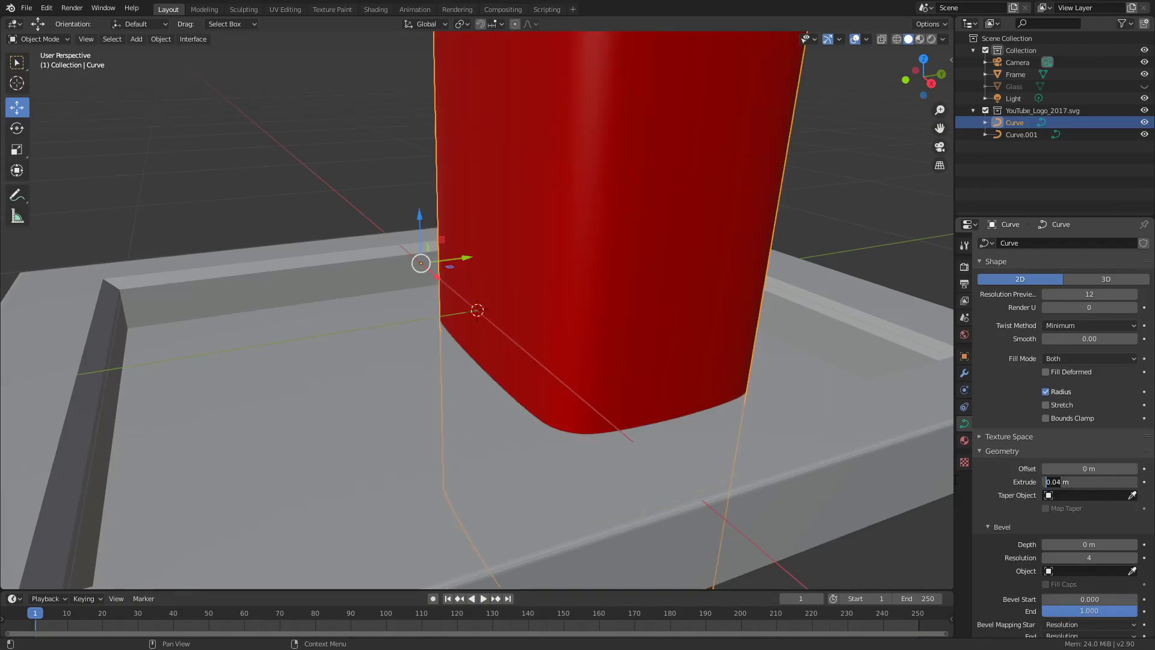
key("Right")
key("Right")
key("Right")
key("Right")
key("BackSpace")
type("01")
key("Return")
Step: In front wireframe view, move the red badge down about 0.126 m along Z into the frame's recess
middle_click_drag(937, 507, 677, 425)
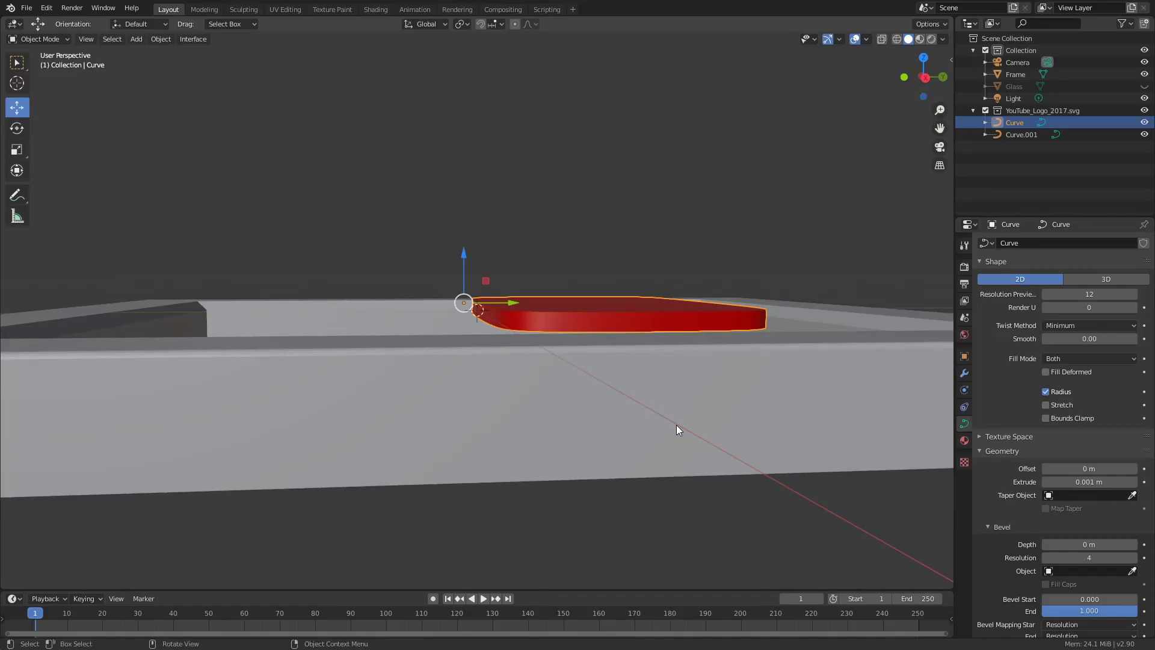
key("KP_1")
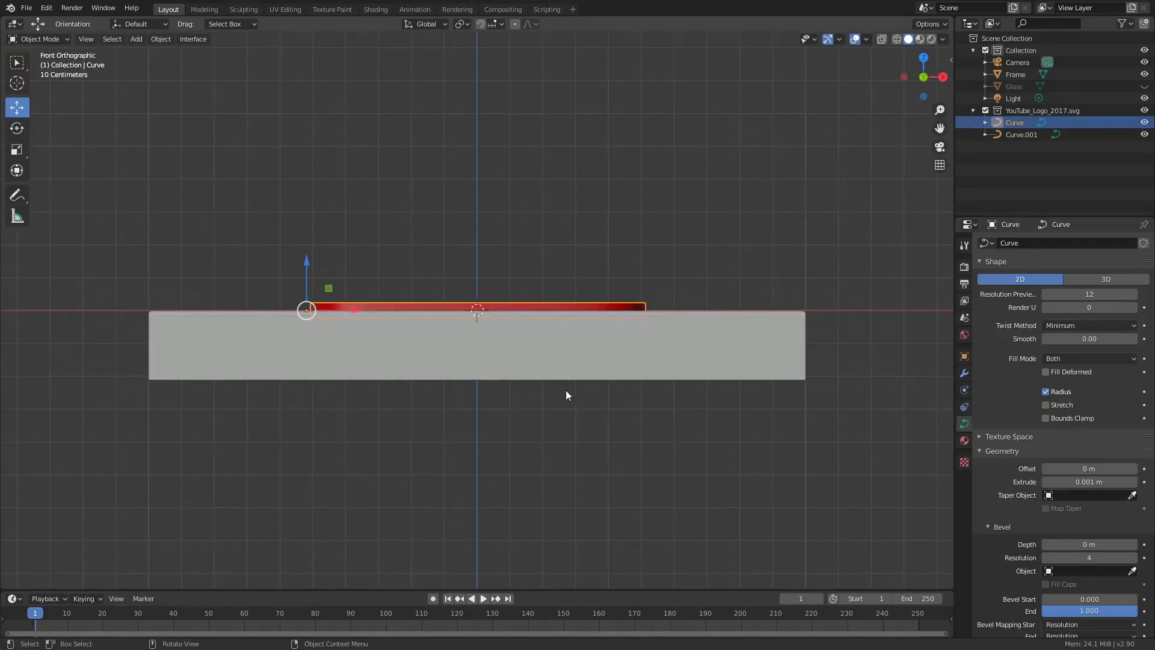
key("z")
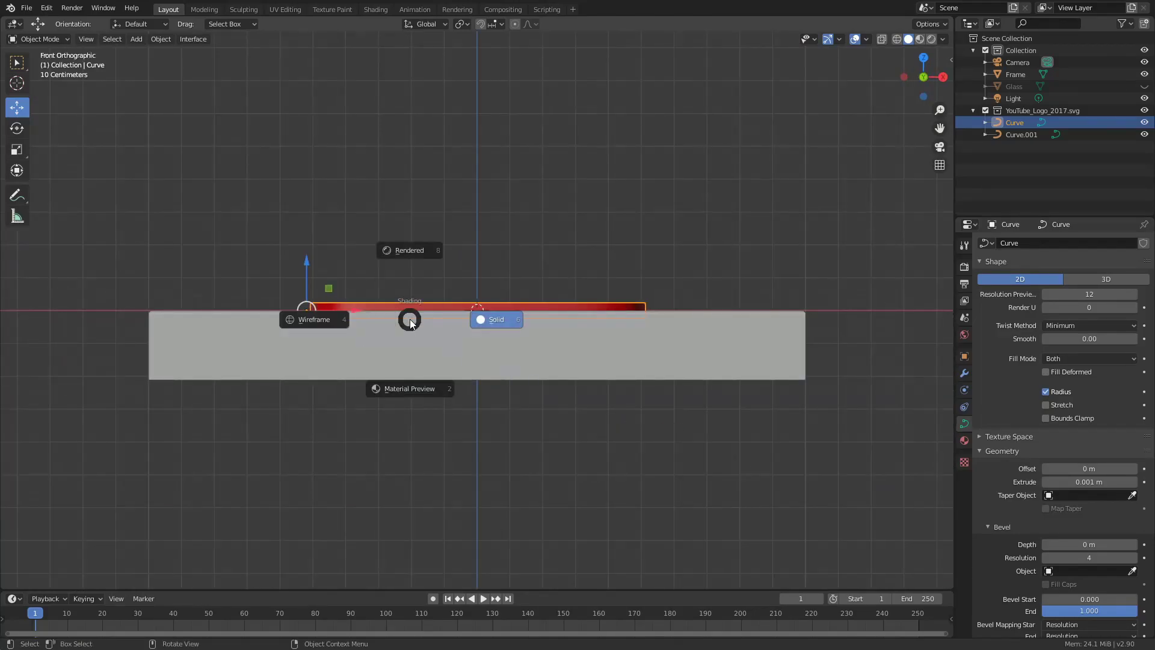
left_click(346, 323)
left_click_drag(310, 277, 314, 319)
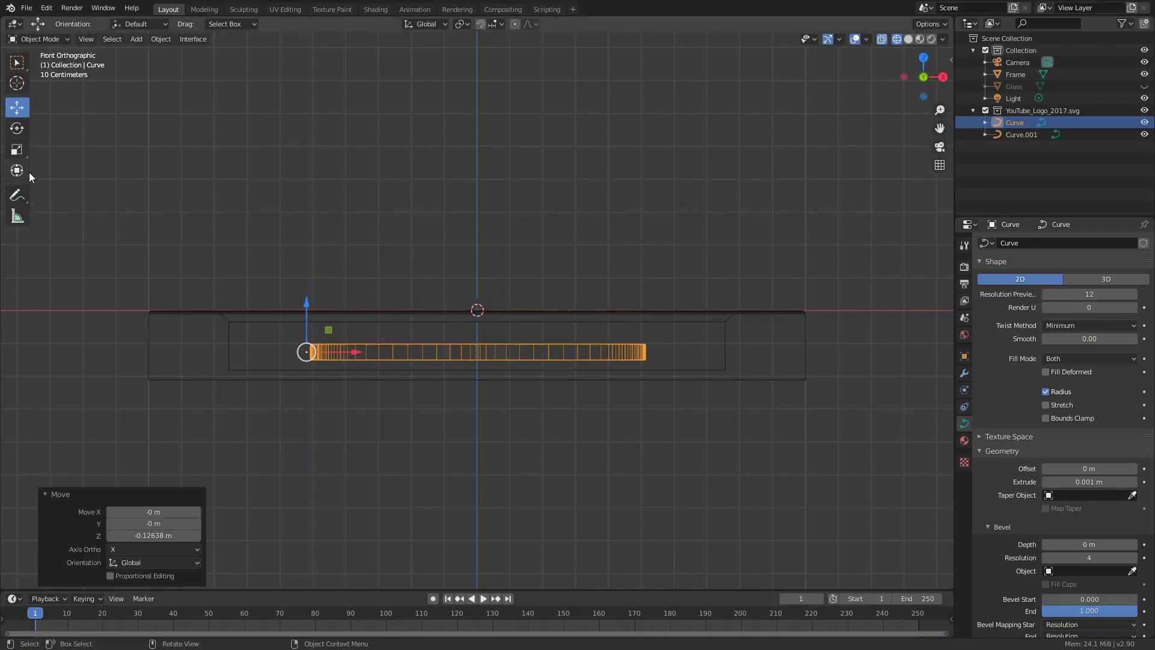
Step: Scale the red badge up along Z to thicken it and move it down about 0.013 m along Z
left_click(23, 150)
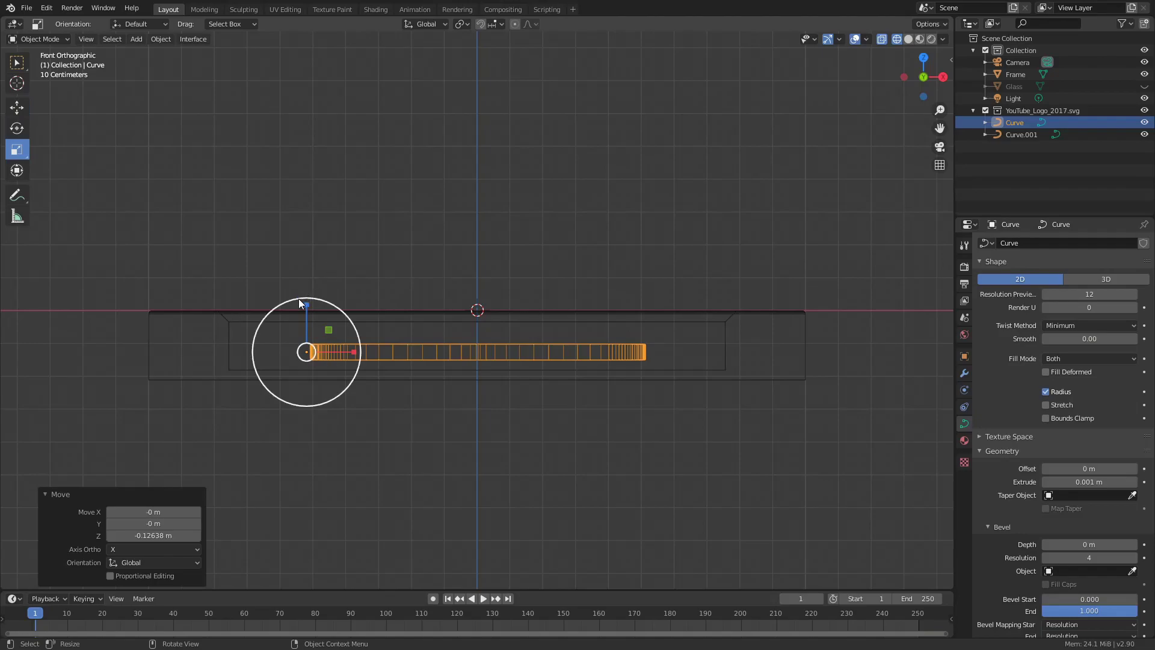
left_click_drag(304, 308, 301, 263)
left_click(17, 108)
left_click_drag(305, 309, 301, 315)
middle_click_drag(814, 341, 789, 480)
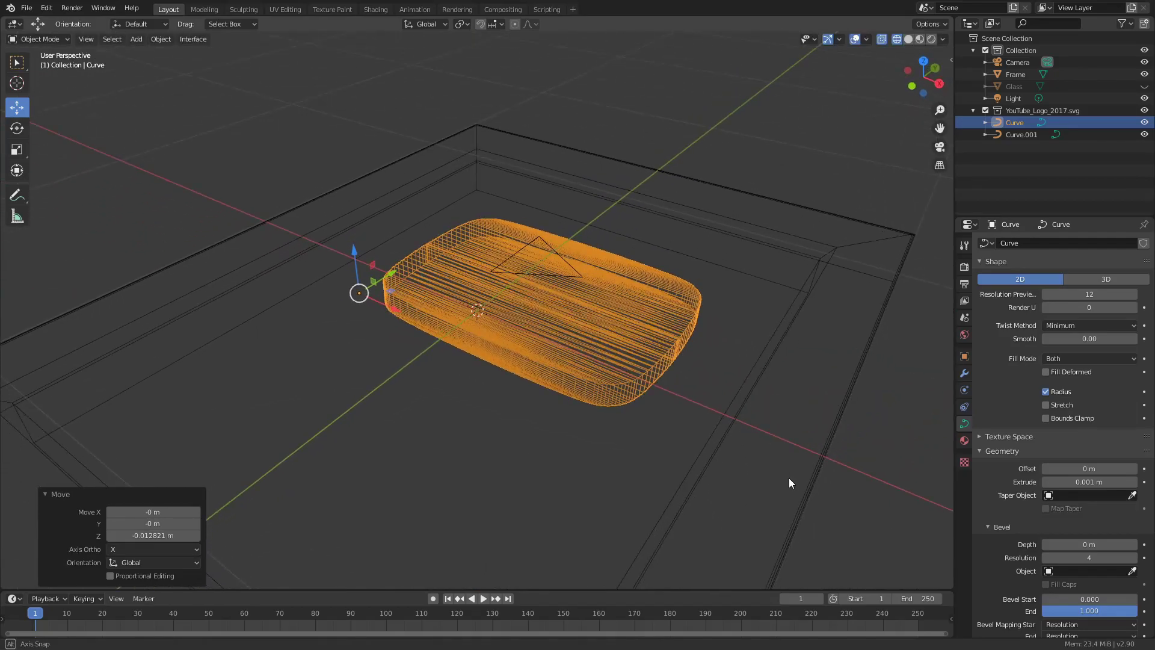
Step: Select the play triangle curve, switch the viewport to solid shading and set the triangle's geometry Extrude to 0.01 m
left_click(570, 270)
key("z")
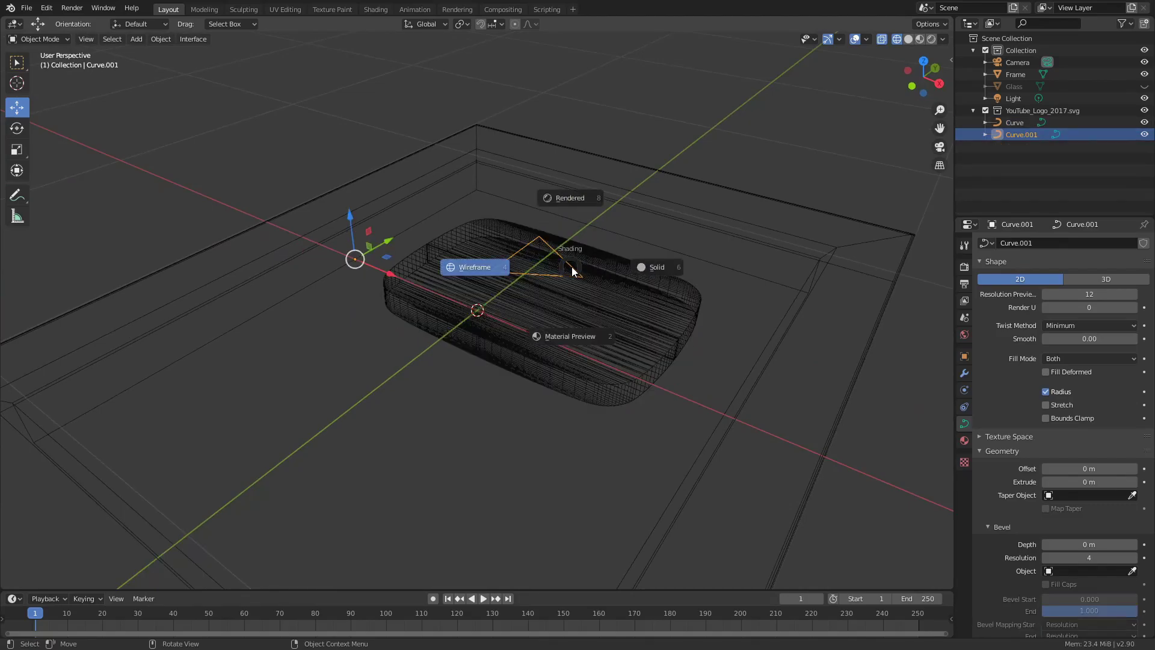
left_click(648, 265)
middle_click_drag(662, 294, 626, 283)
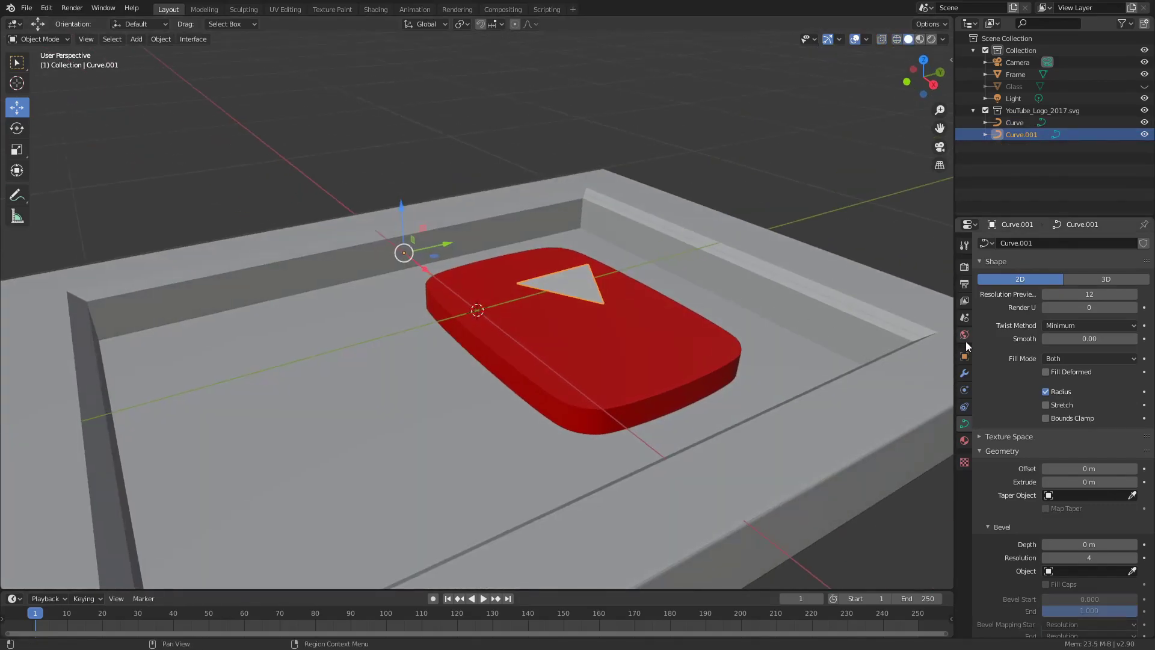
mouse_move(1059, 481)
left_mouse_down()
mouse_move(1113, 481)
mouse_move(1068, 481)
left_mouse_up()
double_click(1056, 481)
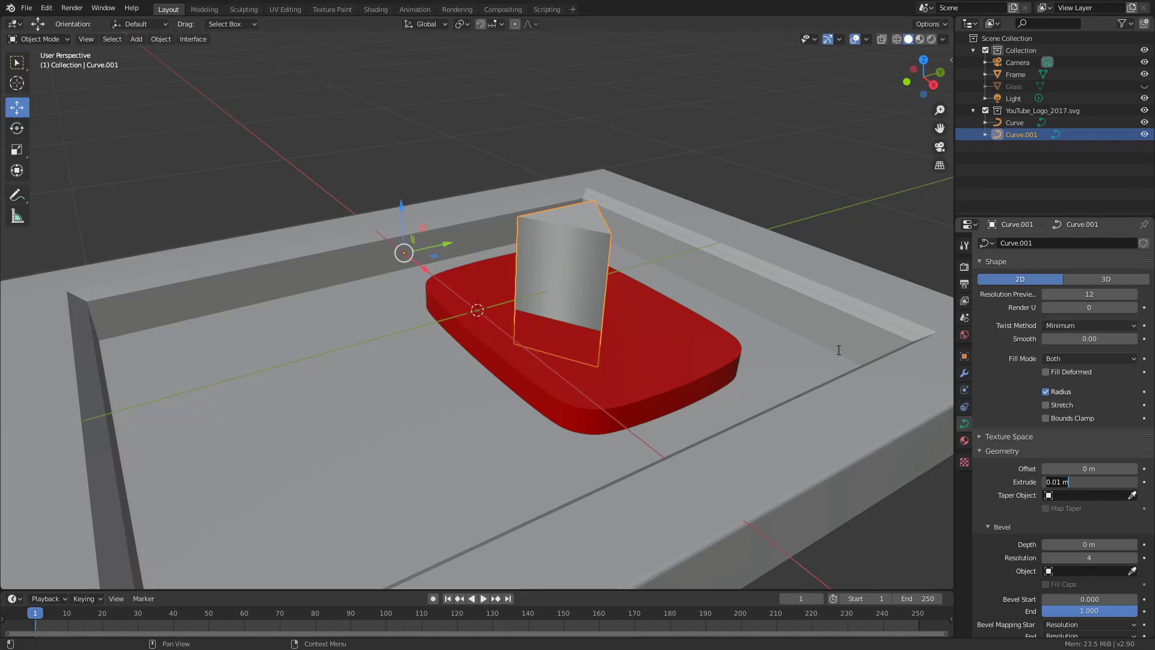
key("Return")
Step: Scale the play triangle to about 0.336 along Z and move it down about 0.155 m along Z
left_click(17, 149)
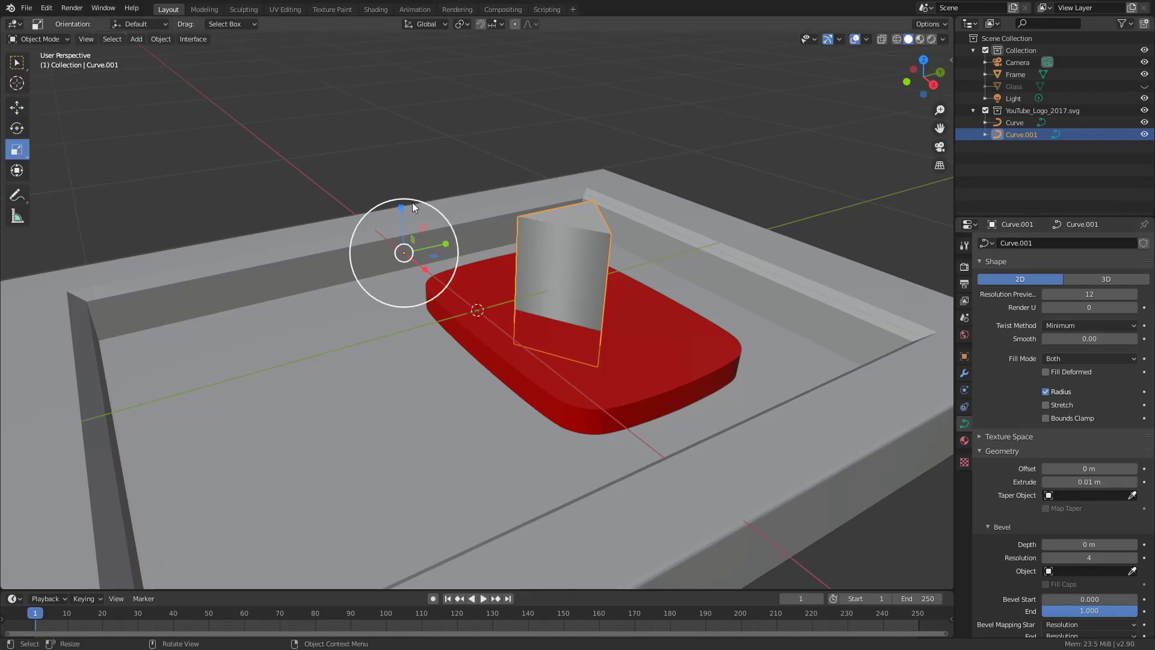
left_click_drag(400, 205, 403, 238)
middle_click_drag(627, 305, 647, 332)
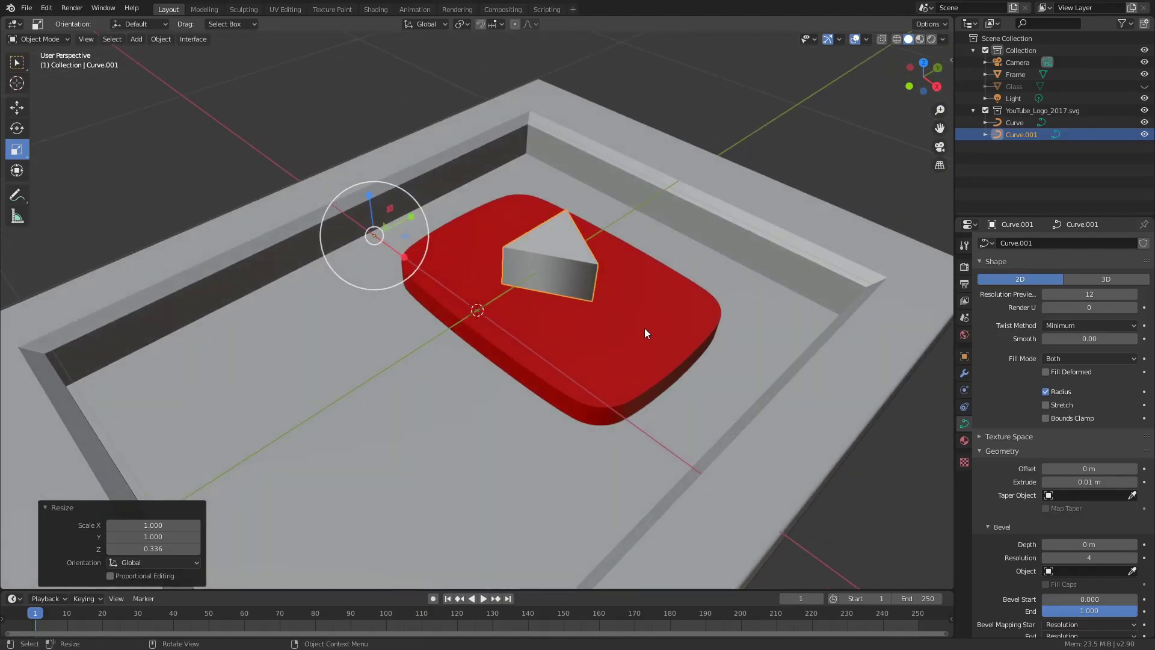
left_click(17, 107)
left_click_drag(370, 205, 372, 247)
key("KP_1")
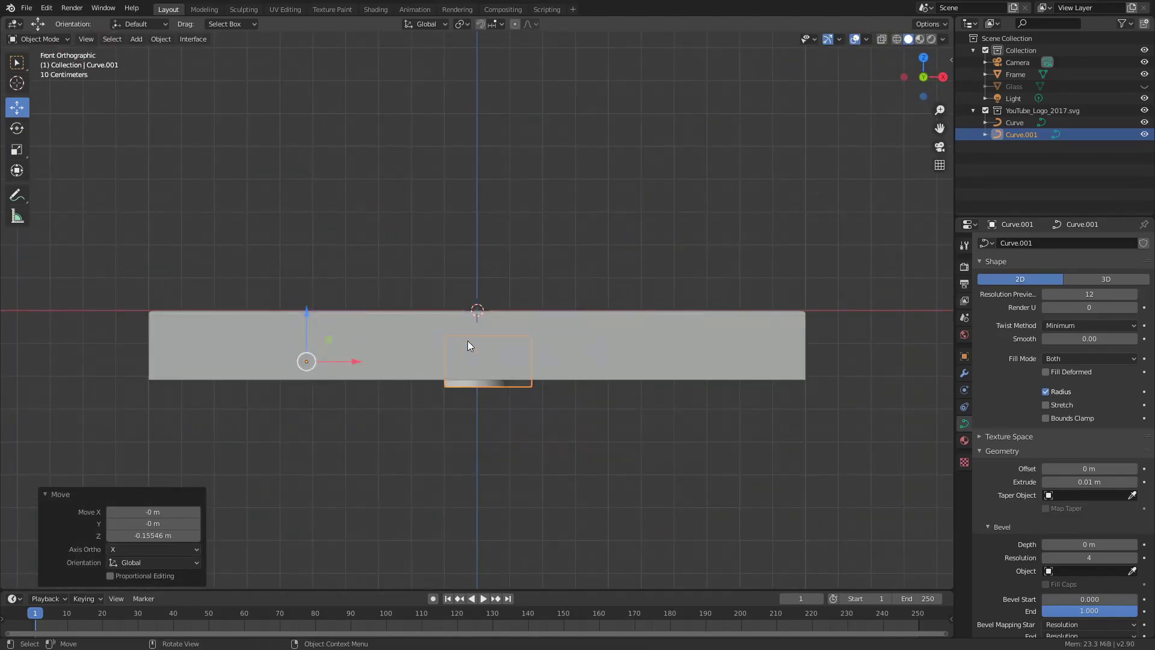
Step: Flatten the play triangle by about 0.58 along Z and raise it so it protrudes slightly above the red badge
left_click(28, 148)
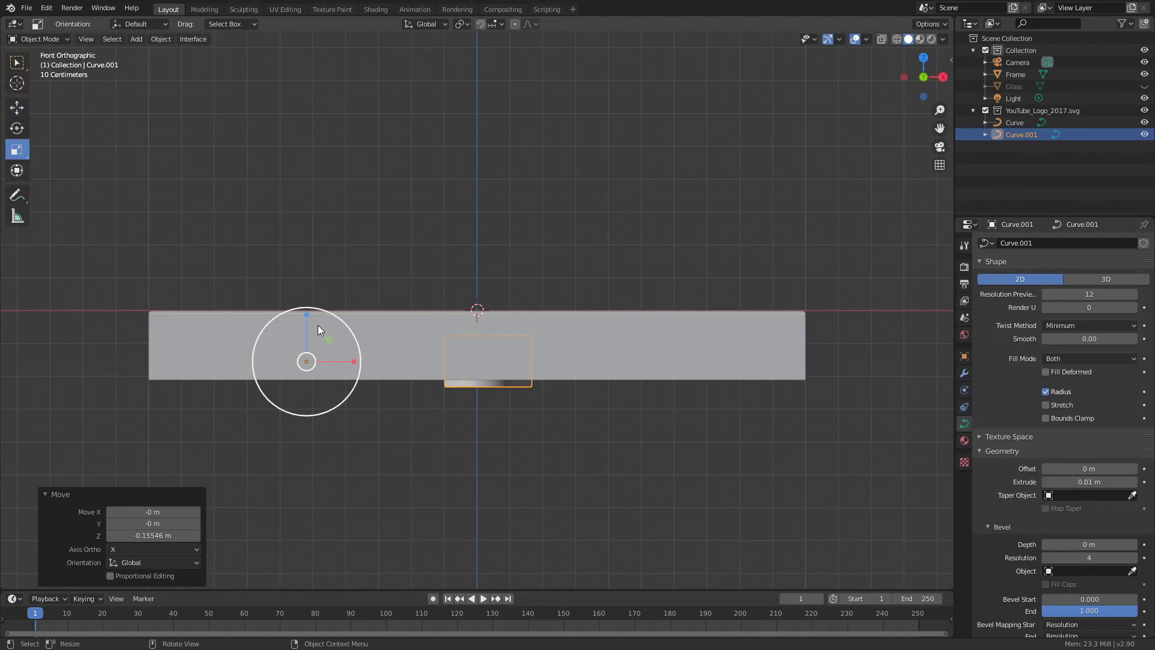
left_click_drag(306, 316, 310, 346)
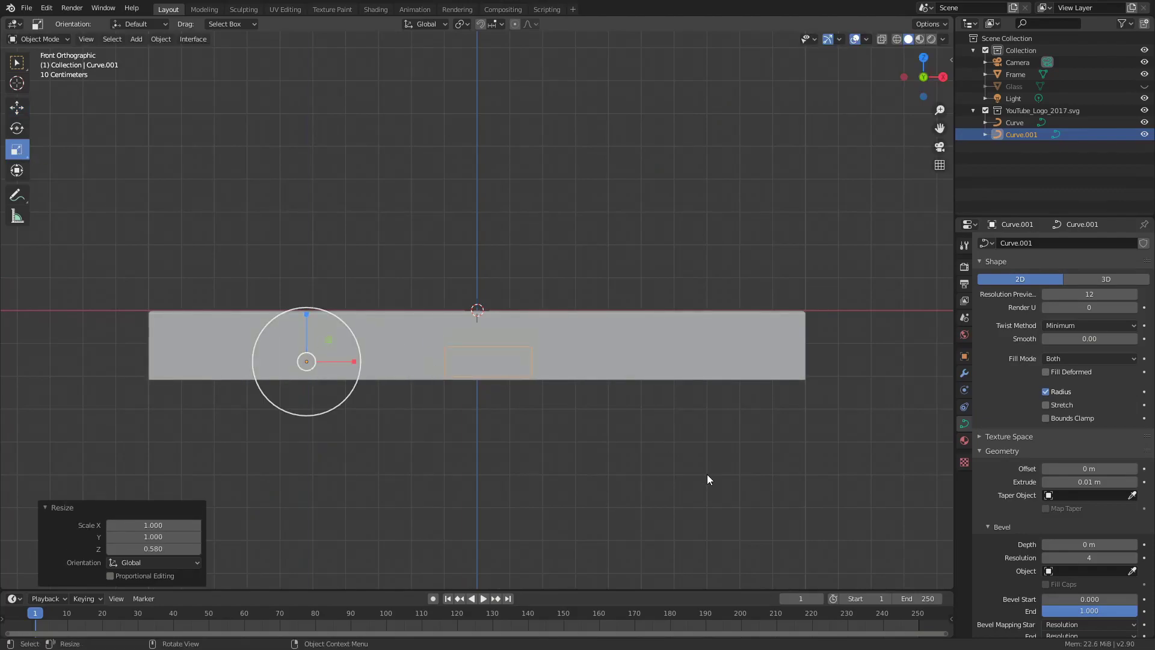
middle_click_drag(708, 467, 710, 493)
left_click(18, 107)
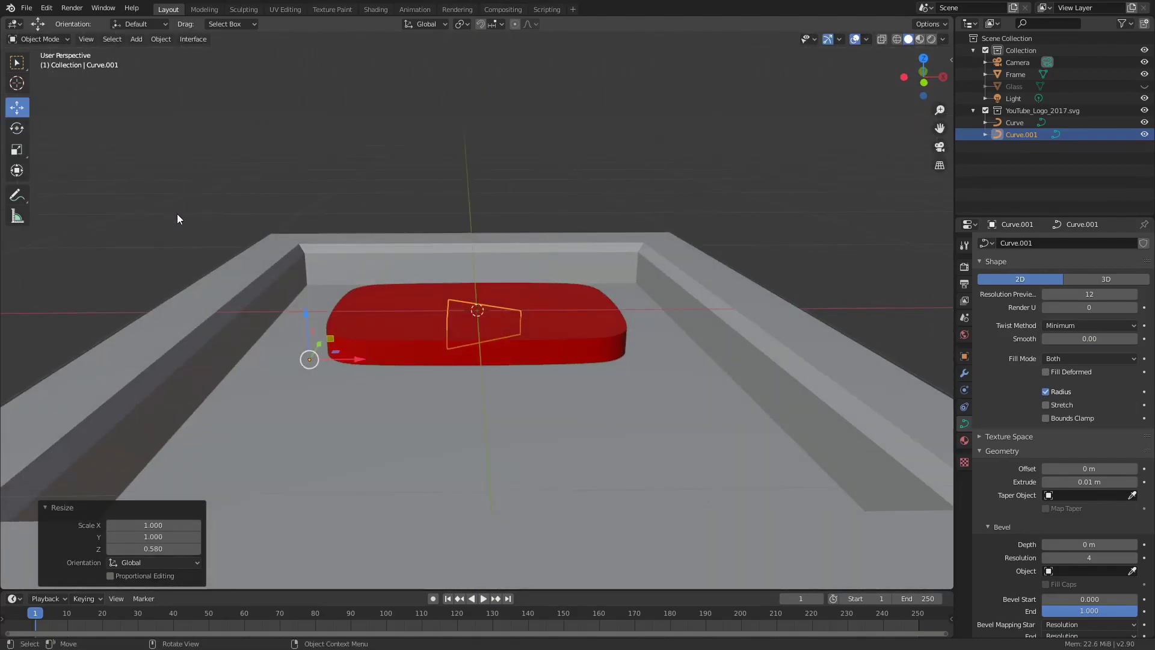
left_click_drag(308, 316, 309, 306)
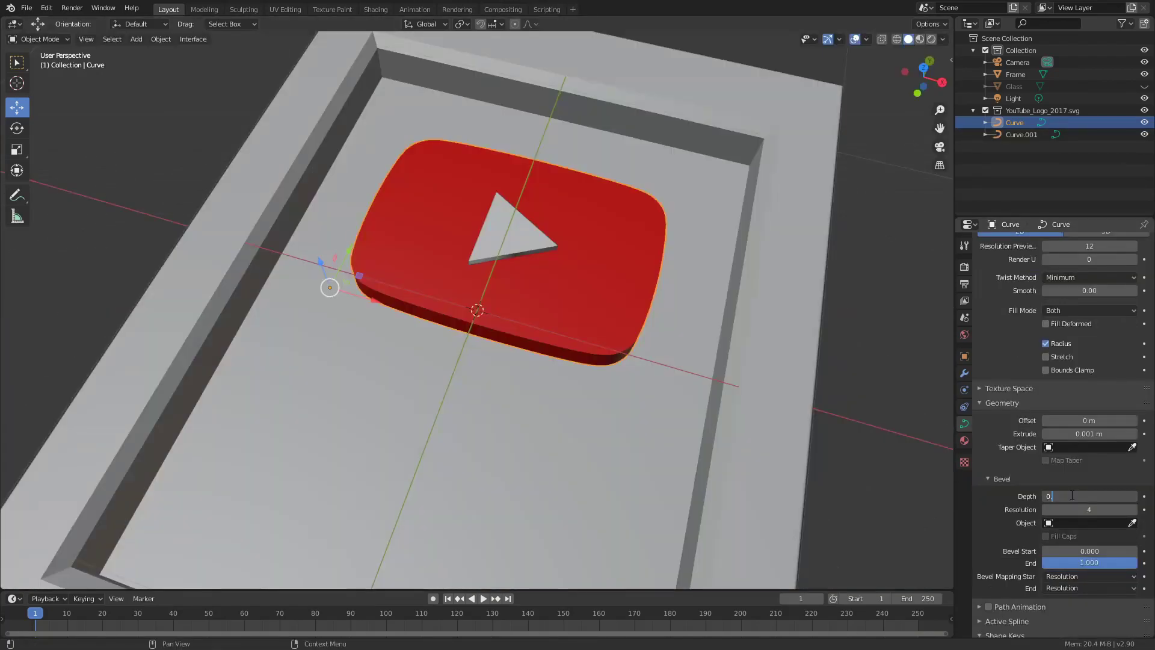
Step: Set the red badge curve's Bevel Depth to 0.0001 m and inspect its edge up close
type("001")
key("Return")
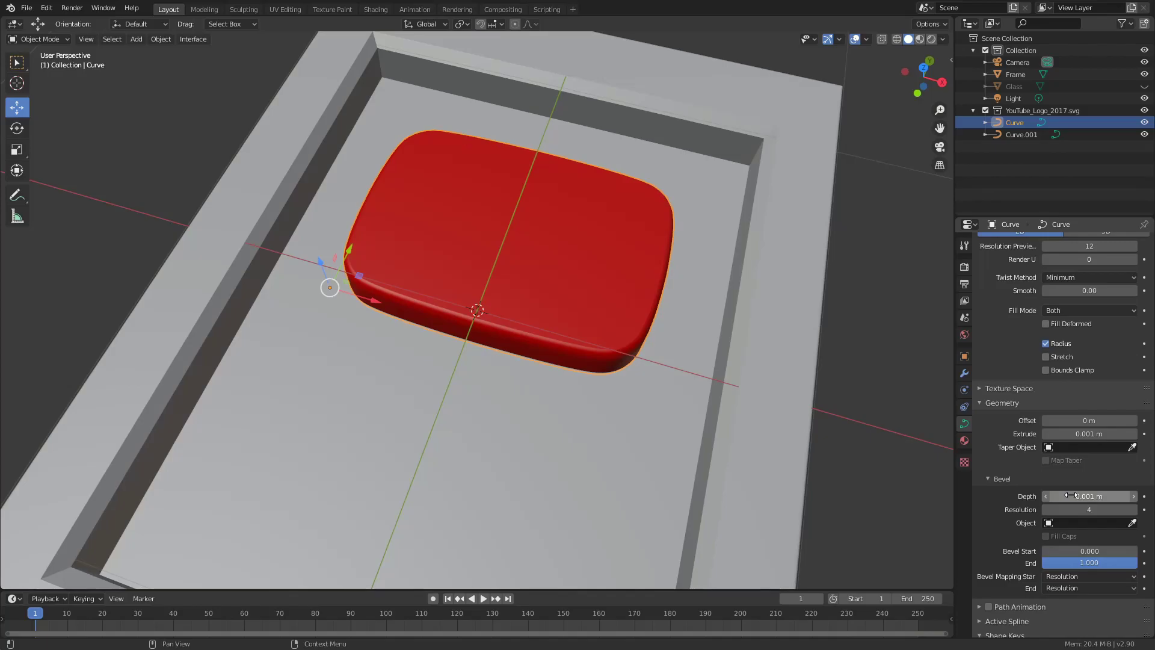
left_click(1071, 495)
type("0.0001")
key("Return")
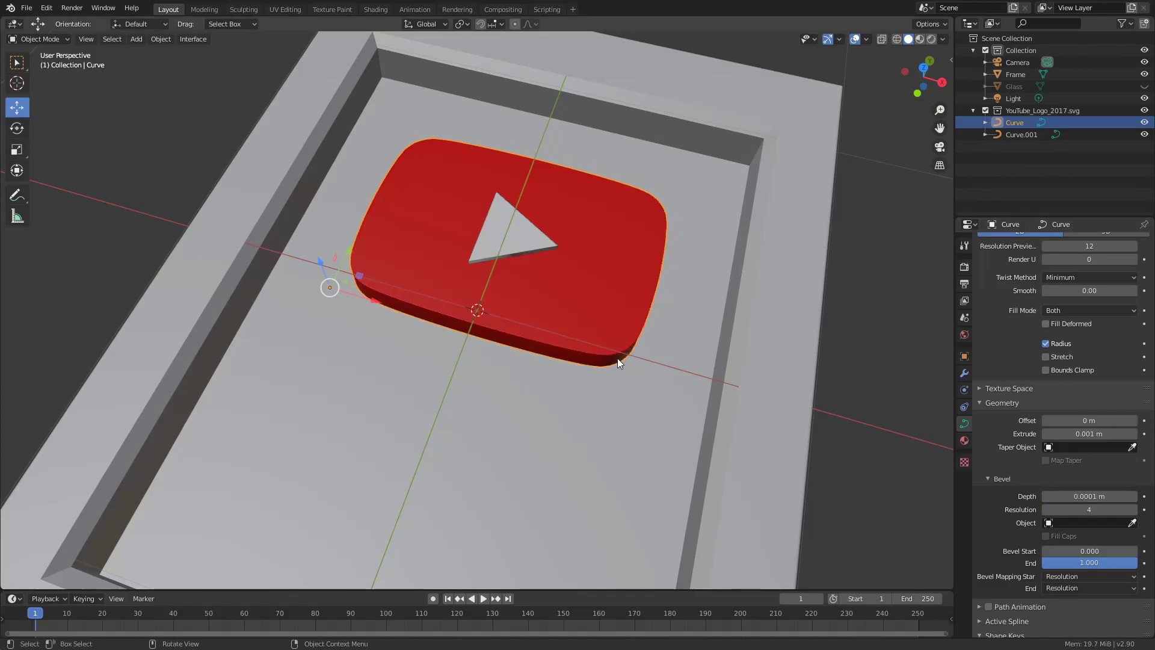
scroll(617, 358, "up", 6)
scroll(594, 381, "down", 5)
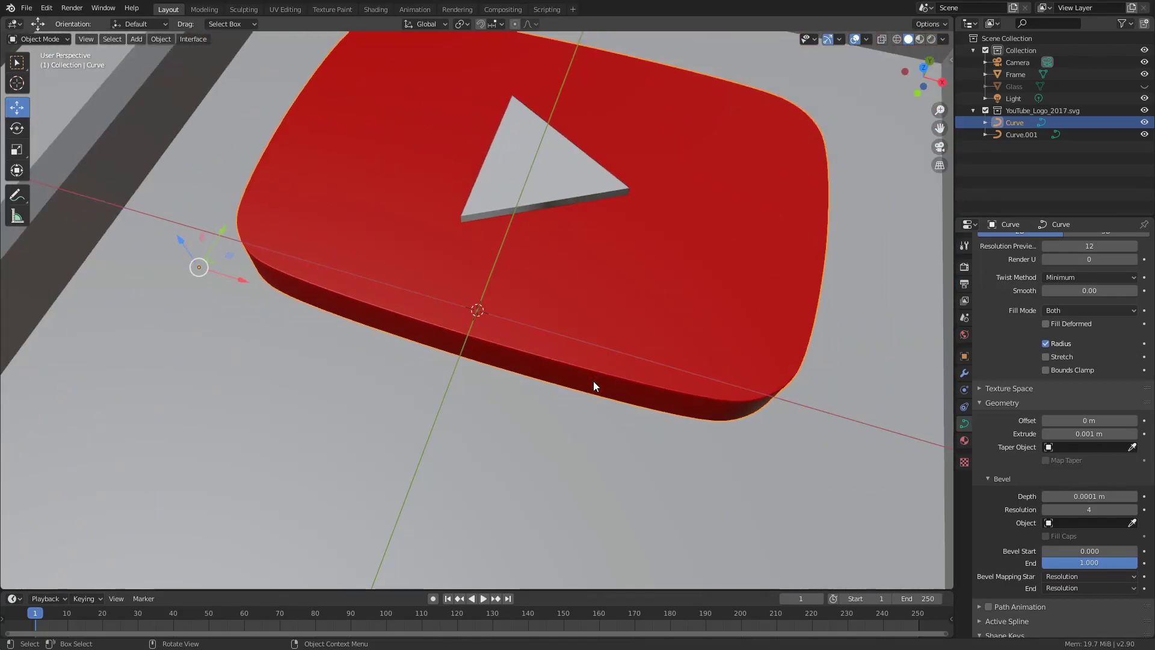
scroll(542, 241, "down", 5)
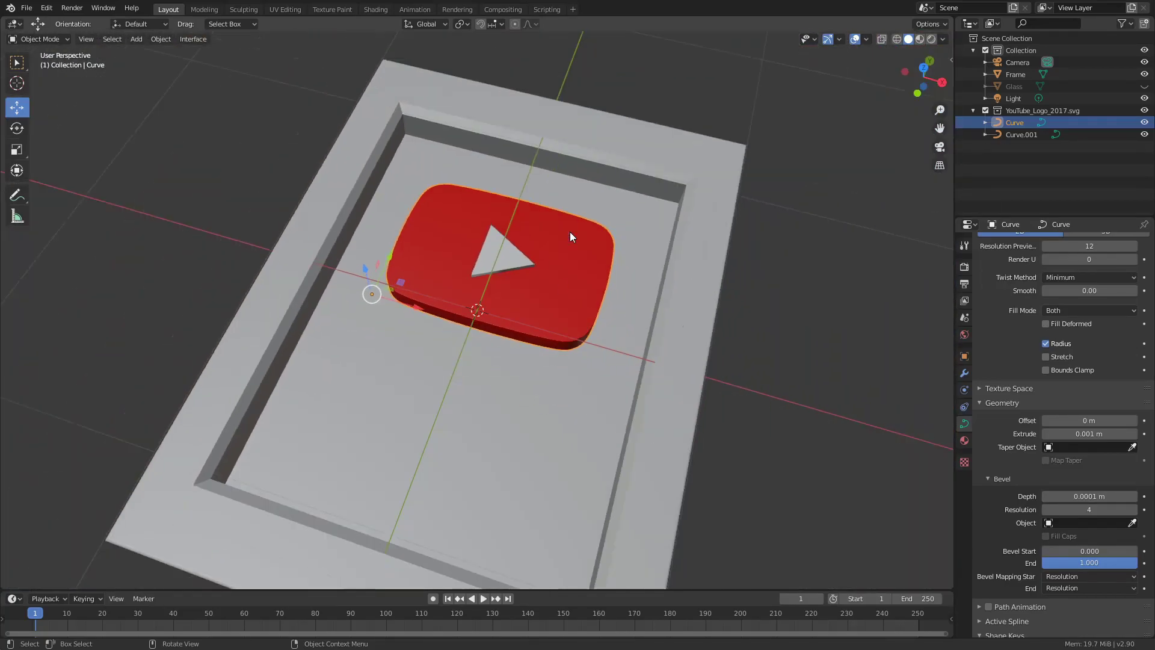
Step: Convert the red badge curve and the play triangle curve to meshes, one after the other
key("KP_7")
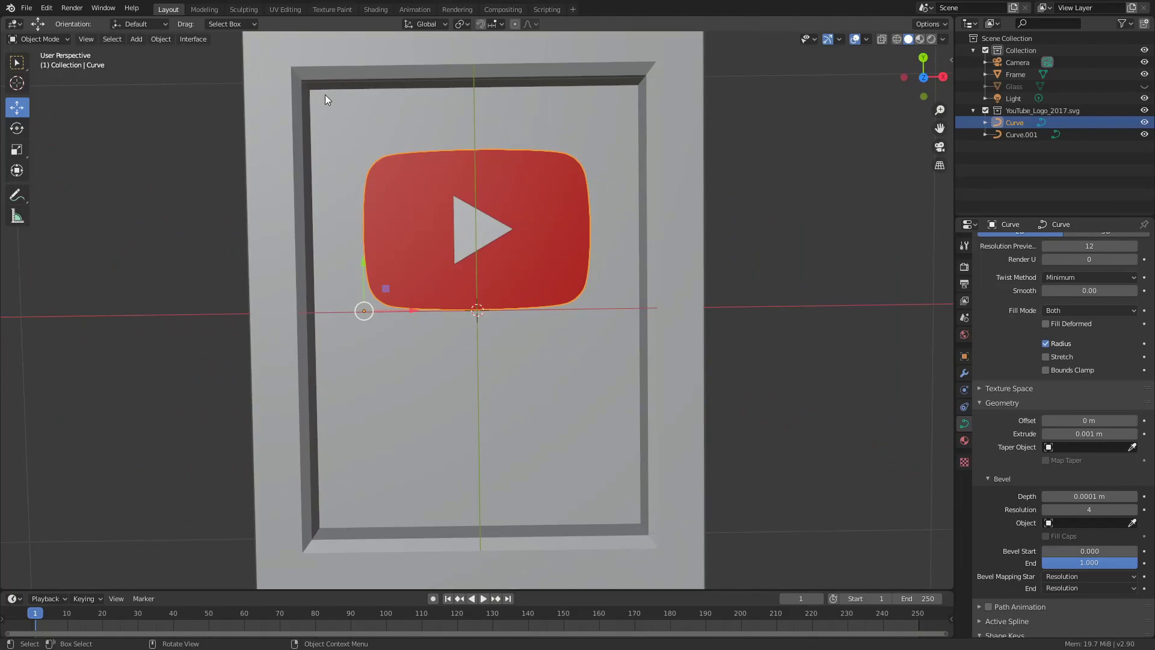
left_click(157, 38)
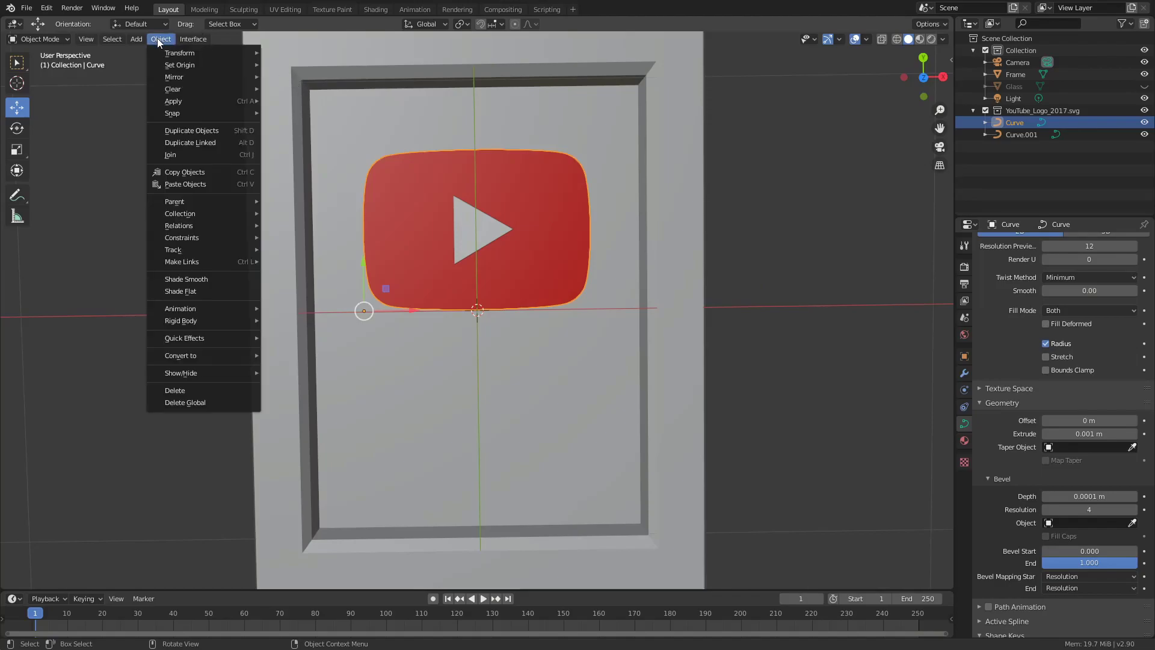
mouse_move(201, 355)
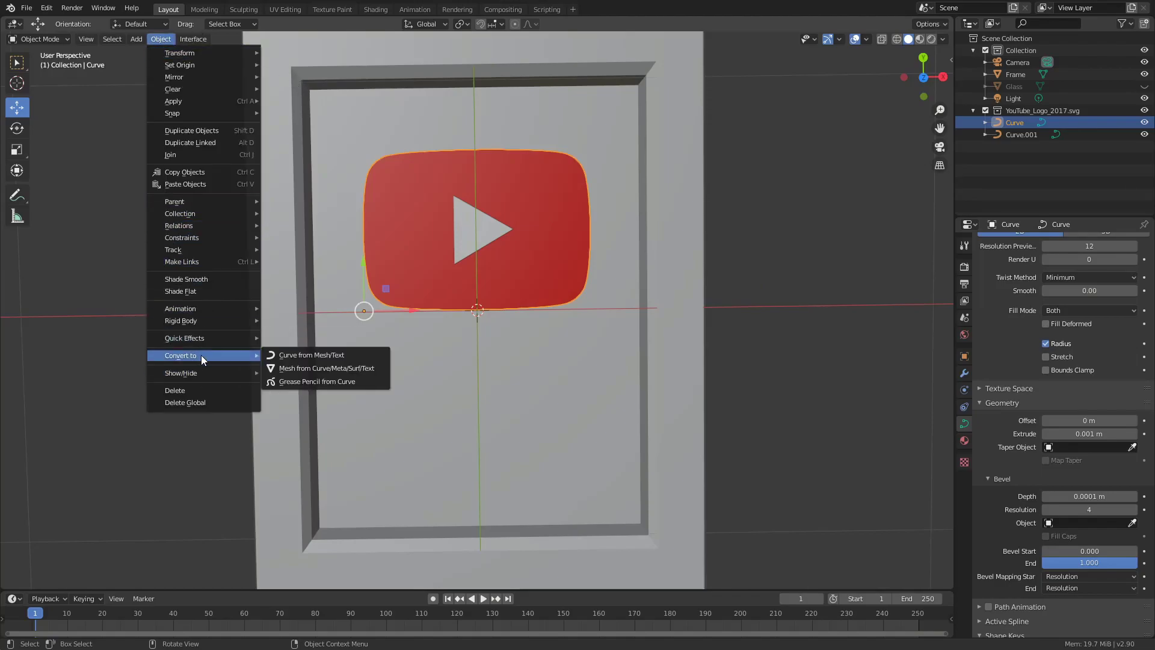
left_click(322, 369)
left_click(478, 226)
left_click(172, 37)
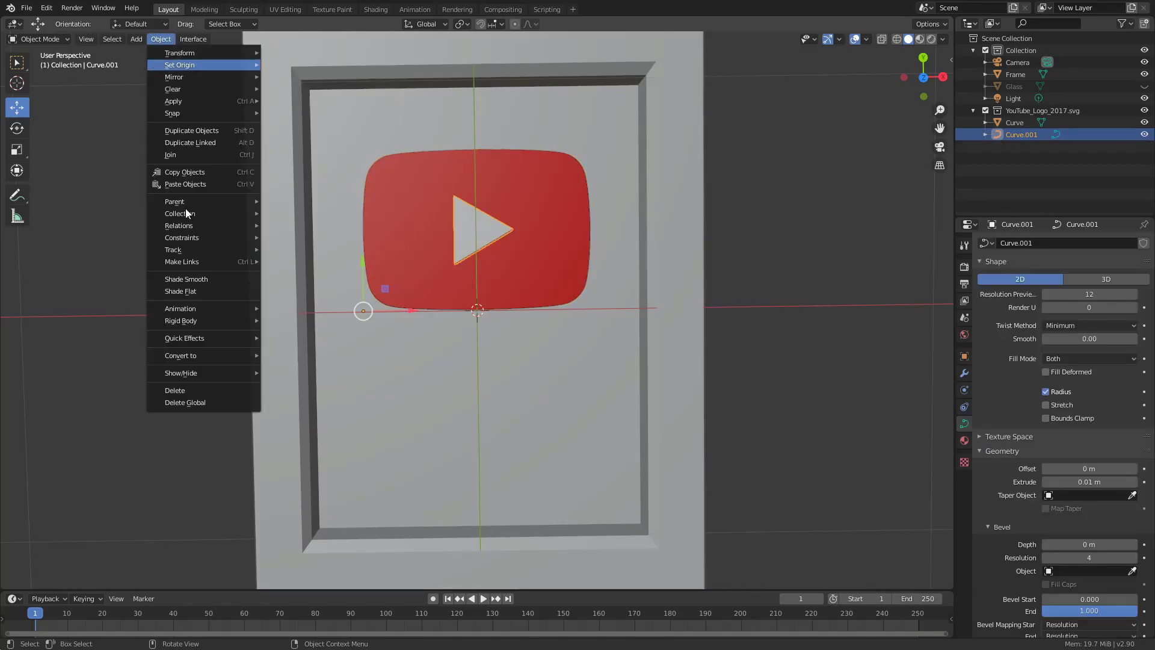
mouse_move(227, 355)
left_click(294, 367)
Step: Join the play triangle and red badge meshes into one object and rename it Youtube
middle_click_drag(294, 362, 550, 278)
left_click(550, 278, "shift")
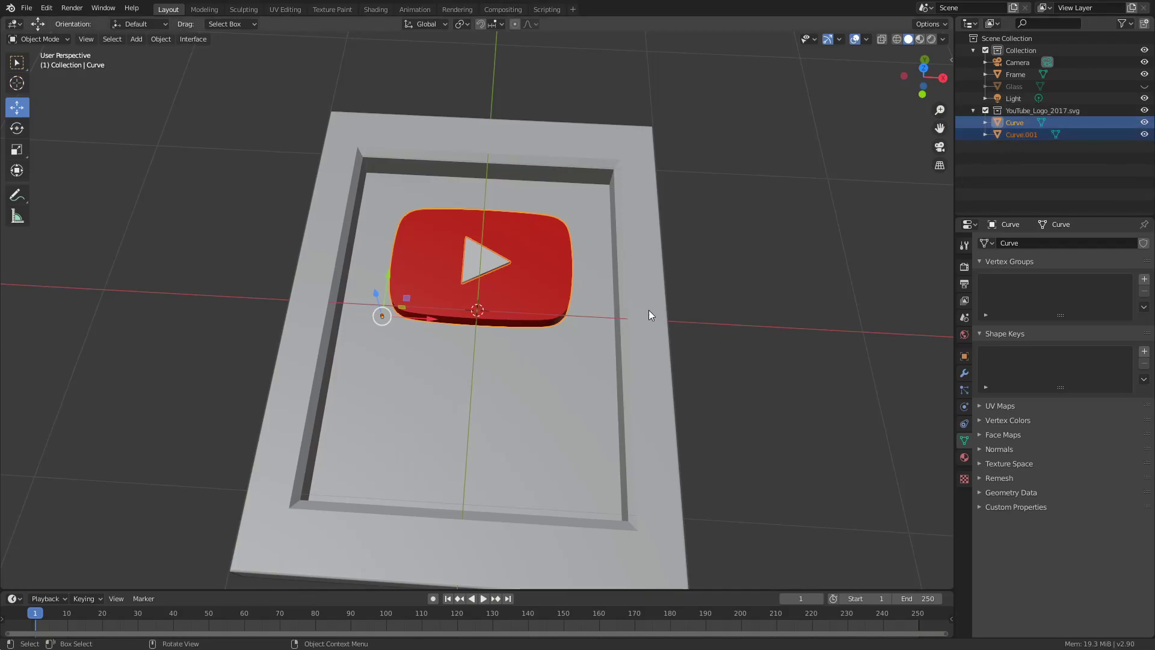
key("ctrl+j")
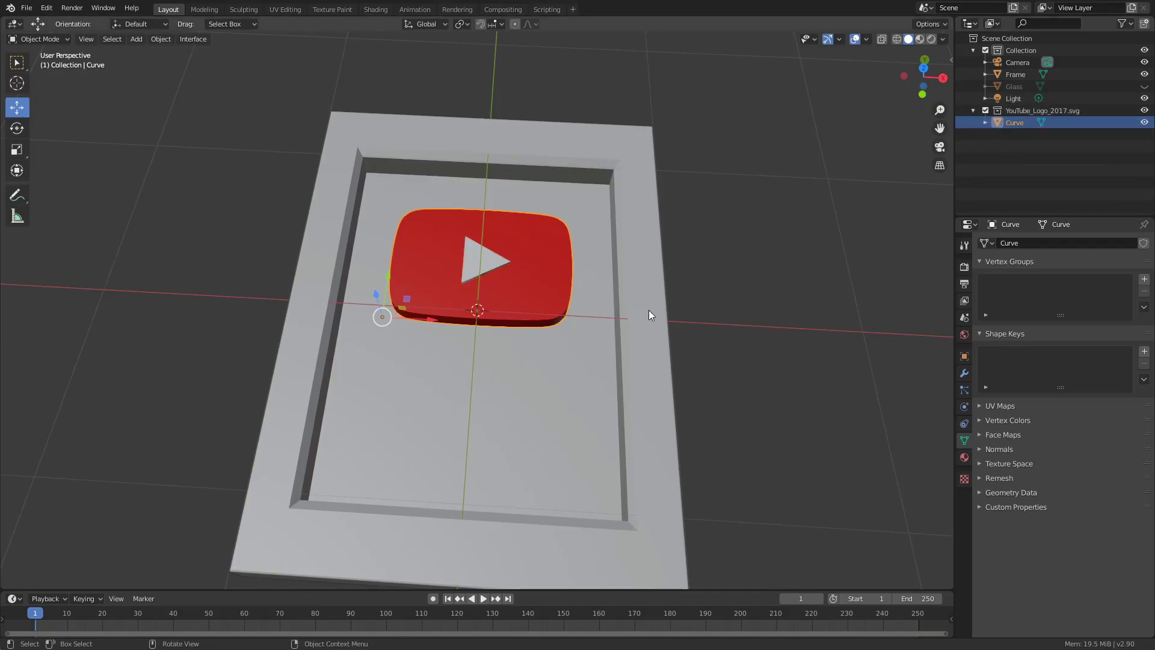
double_click(1015, 124)
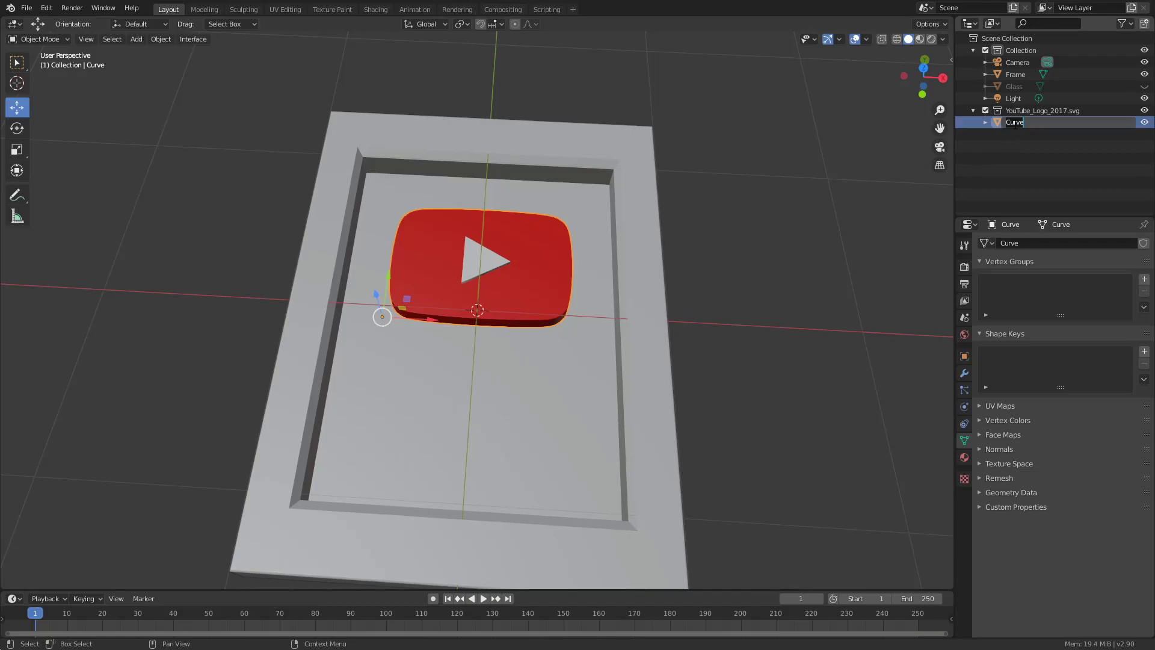
type("Youtube")
key("Return")
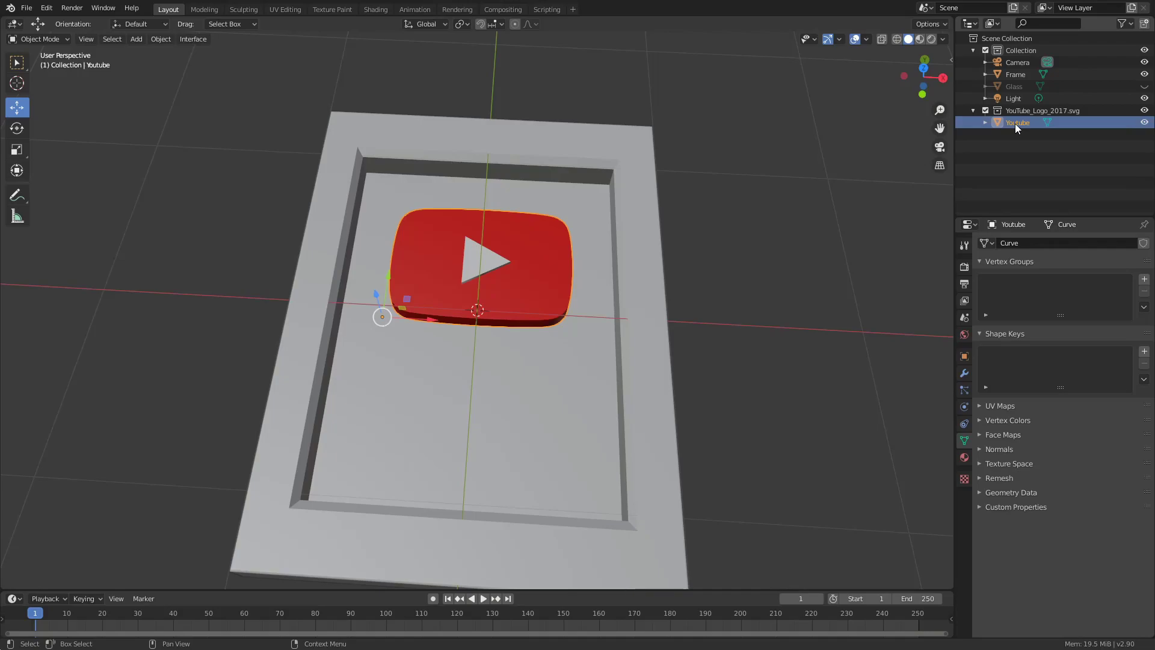
Step: Unhide the Glass pane and give it a new material with the Glass BSDF surface shader
middle_click_drag(649, 369, 616, 414)
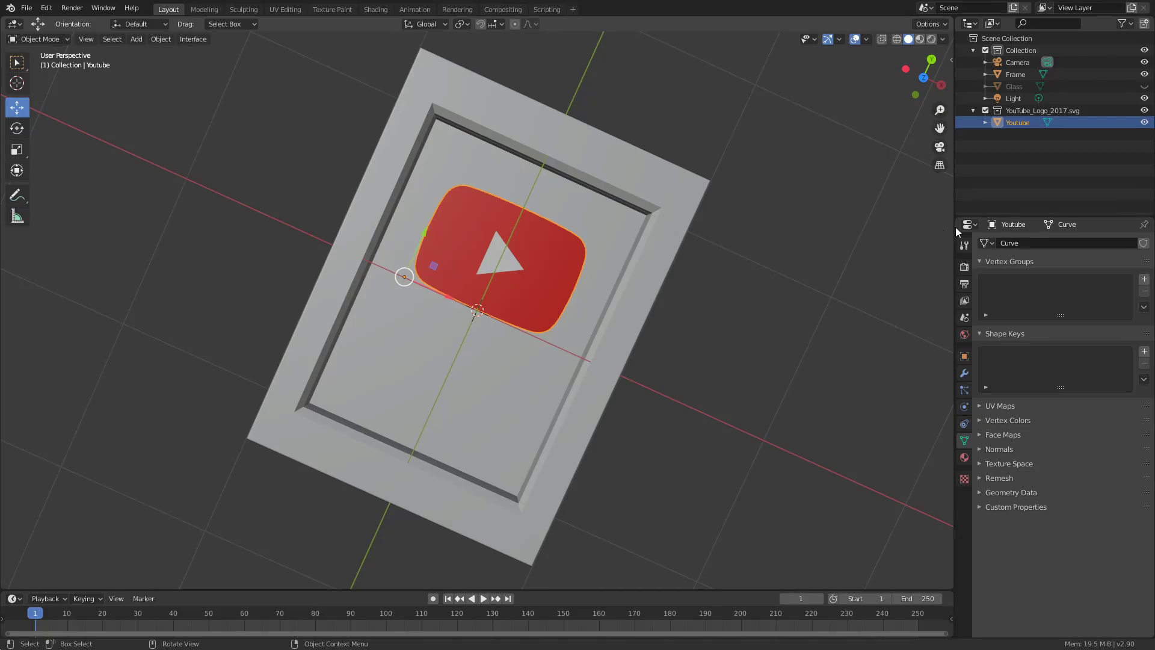
left_click(1145, 86)
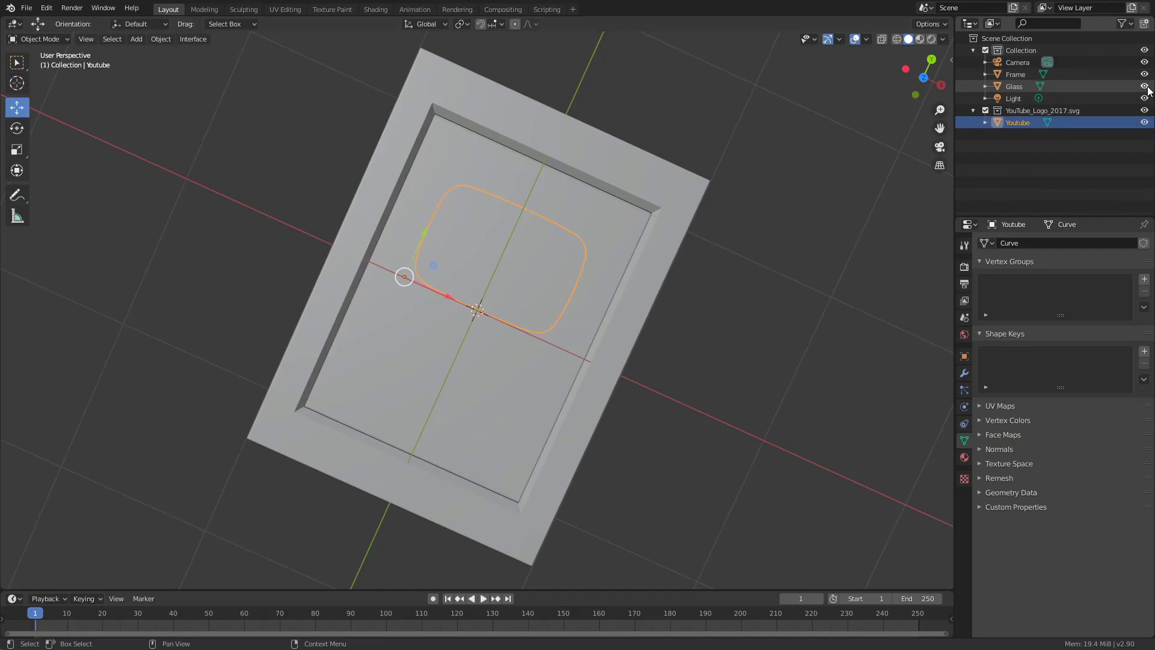
left_click(599, 242)
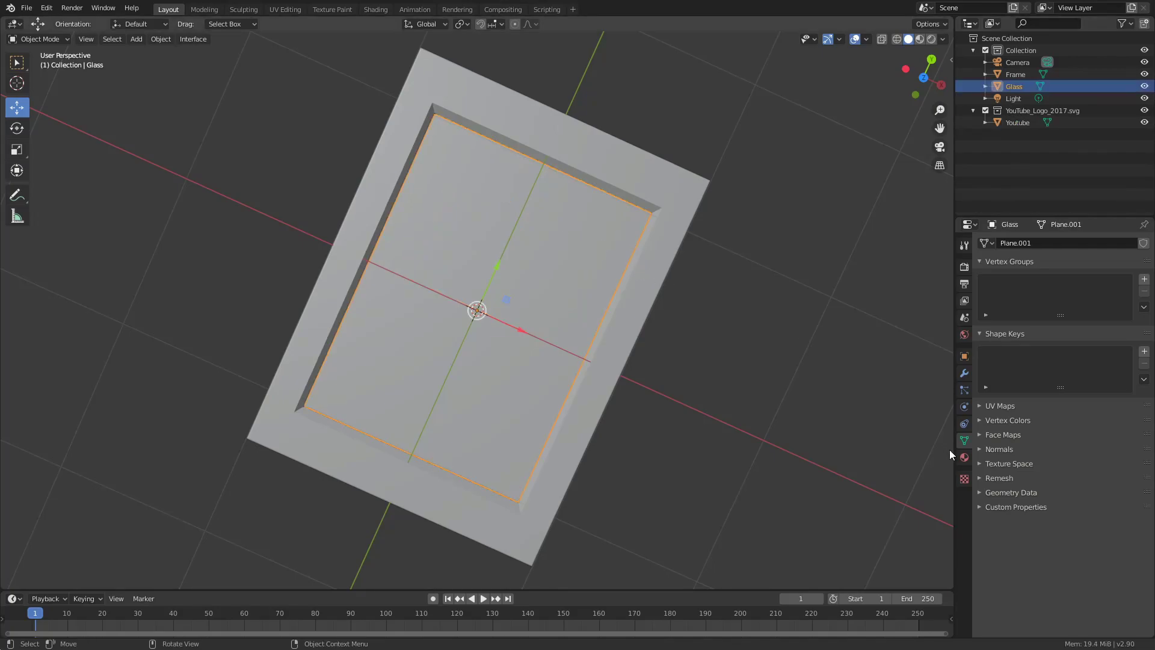
left_click(964, 458)
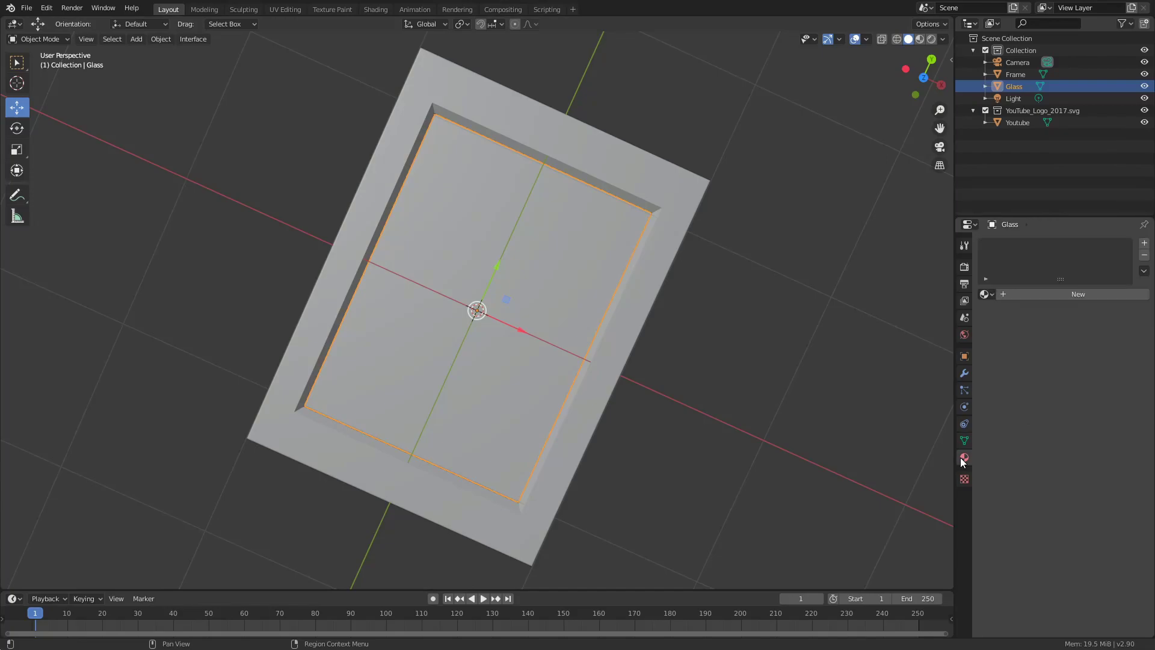
left_click(1046, 295)
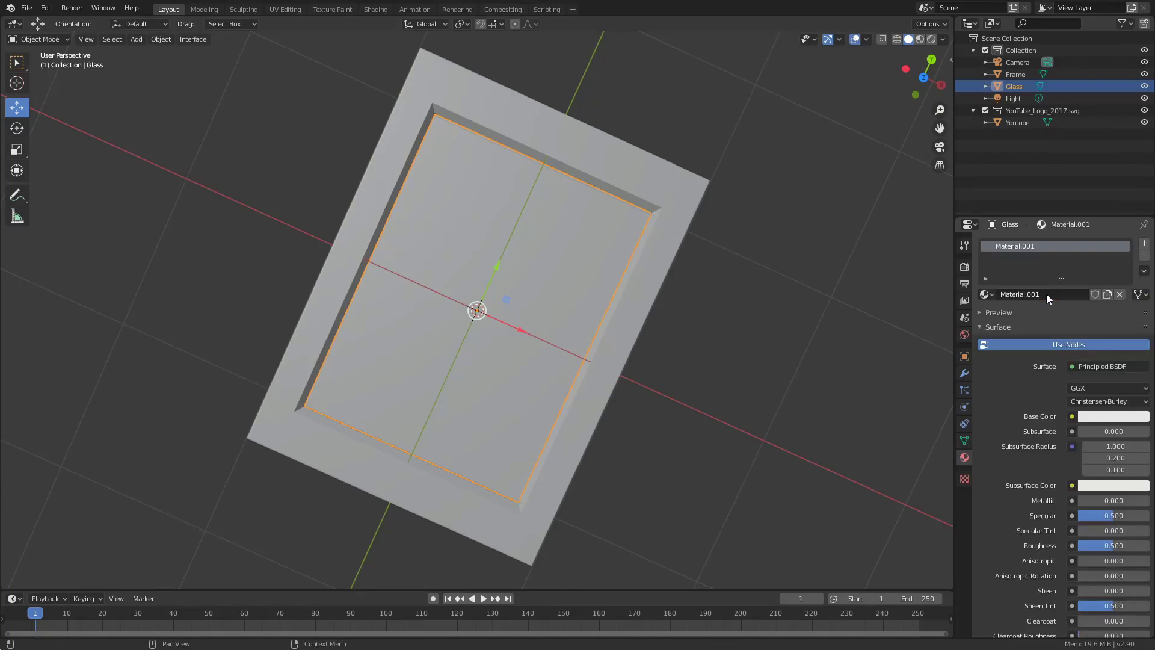
left_click(1096, 365)
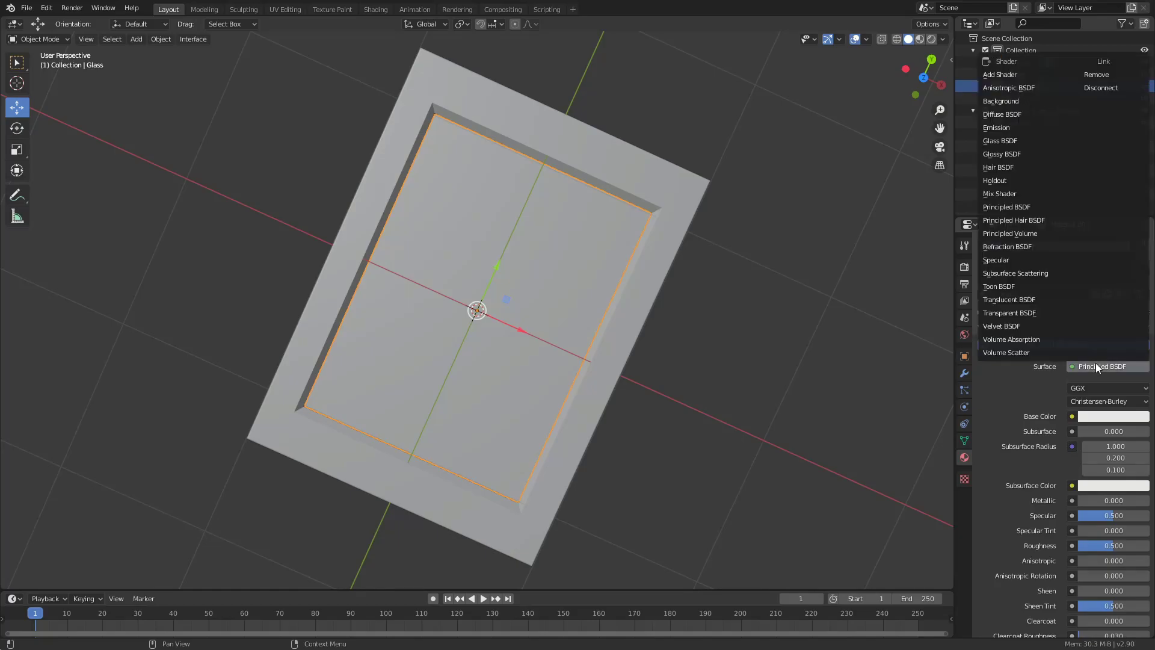
left_click(987, 142)
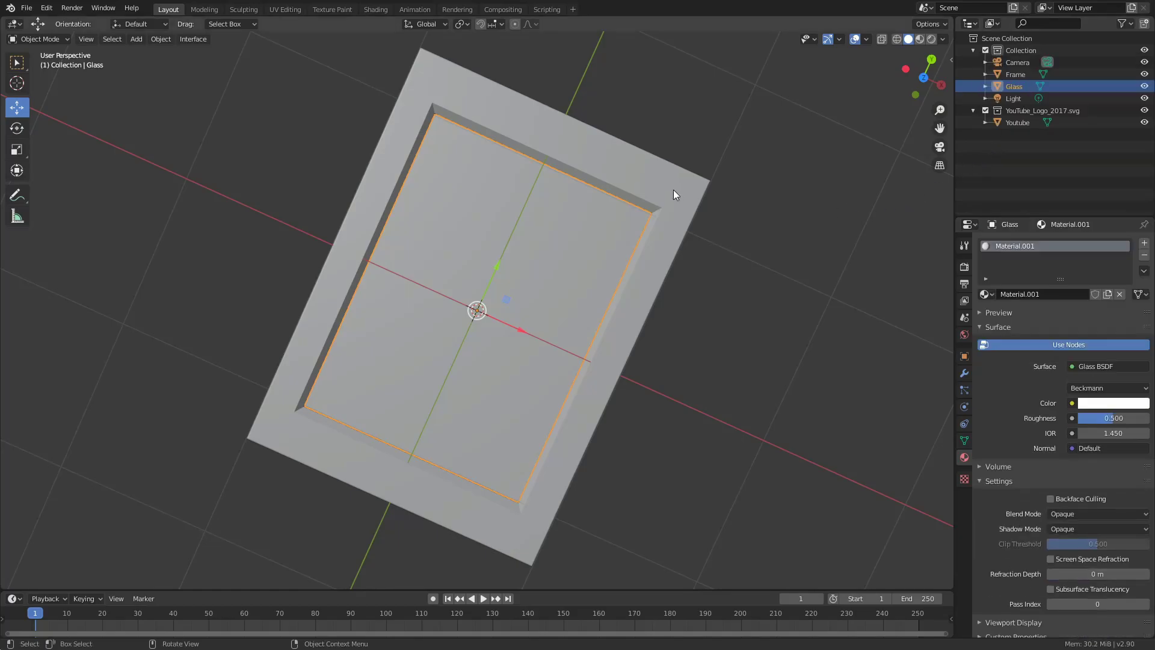
Step: Switch the viewport to rendered shading and set the render engine to Cycles to preview the logo through the glass
left_click(931, 38)
mouse_move(768, 241)
middle_mouse_down()
mouse_move(709, 248)
mouse_move(732, 190)
mouse_move(866, 223)
middle_mouse_up()
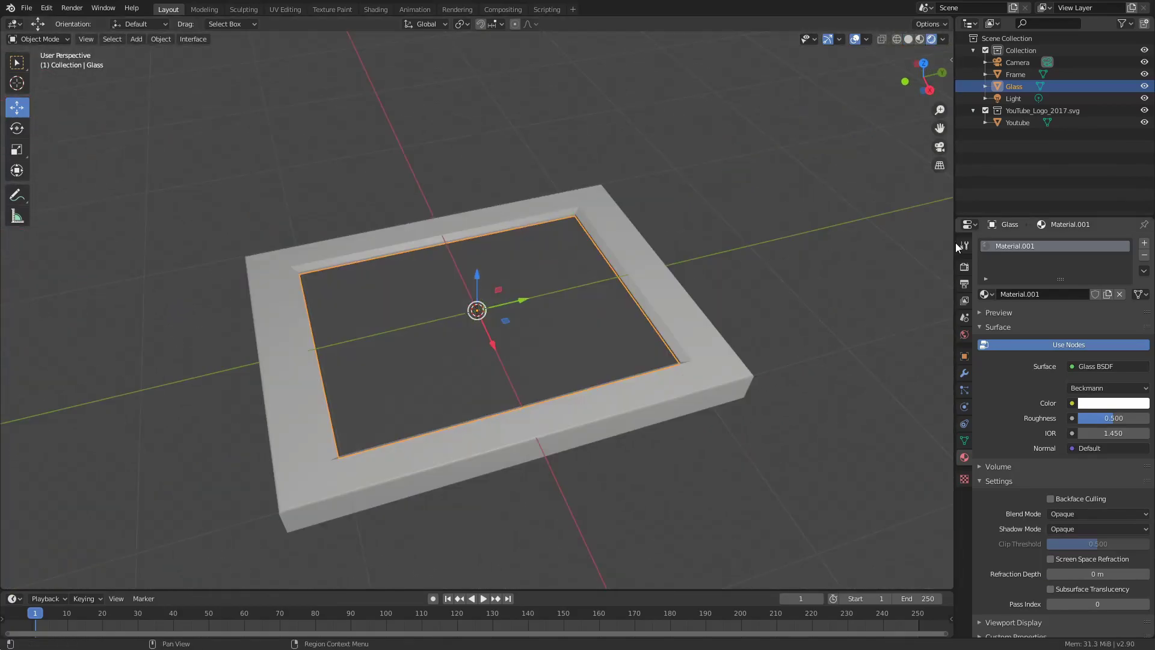
left_click(962, 247)
left_click(965, 267)
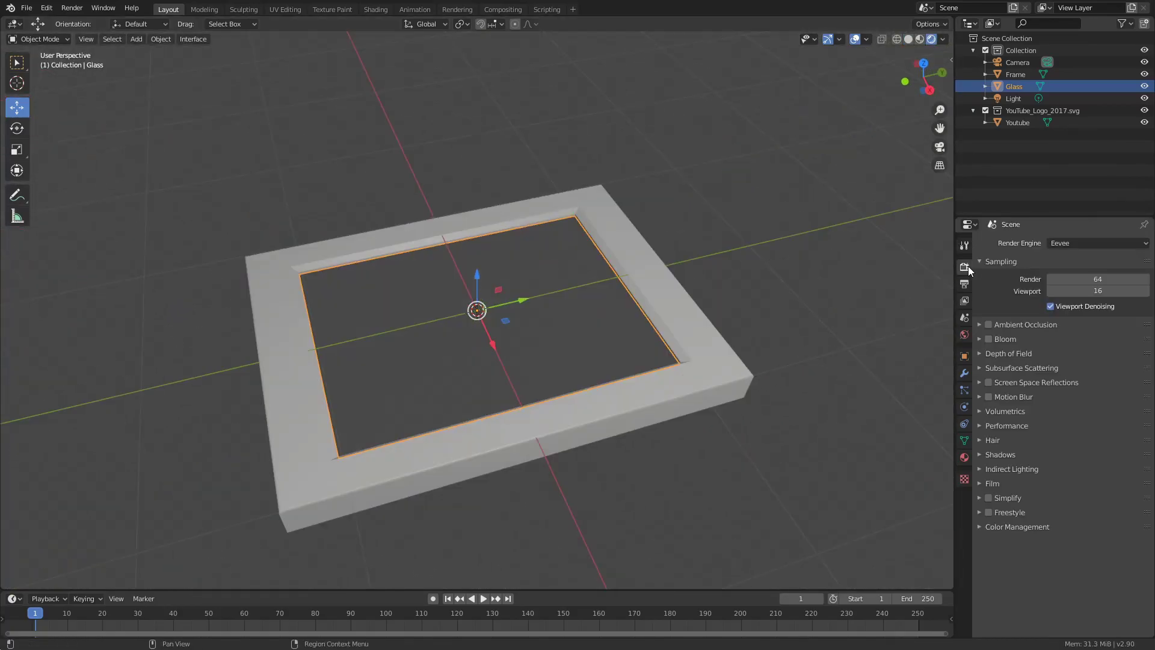
left_click(1054, 243)
left_click(1060, 283)
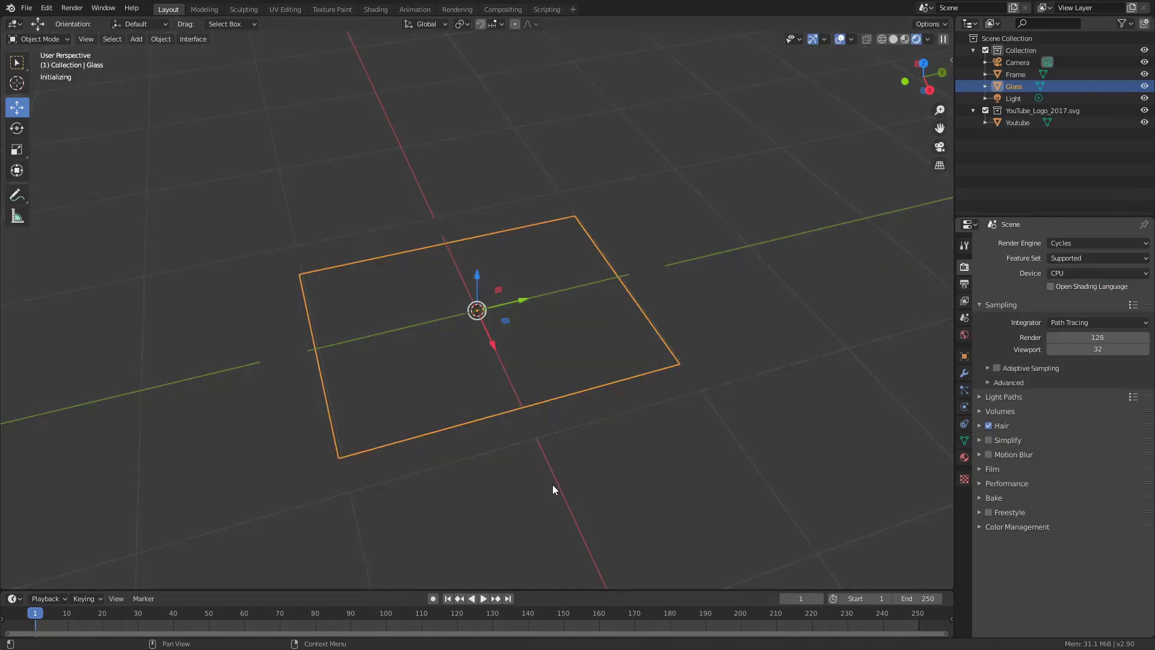
mouse_move(584, 481)
middle_mouse_down()
mouse_move(655, 509)
mouse_move(665, 522)
mouse_move(655, 551)
middle_mouse_up()
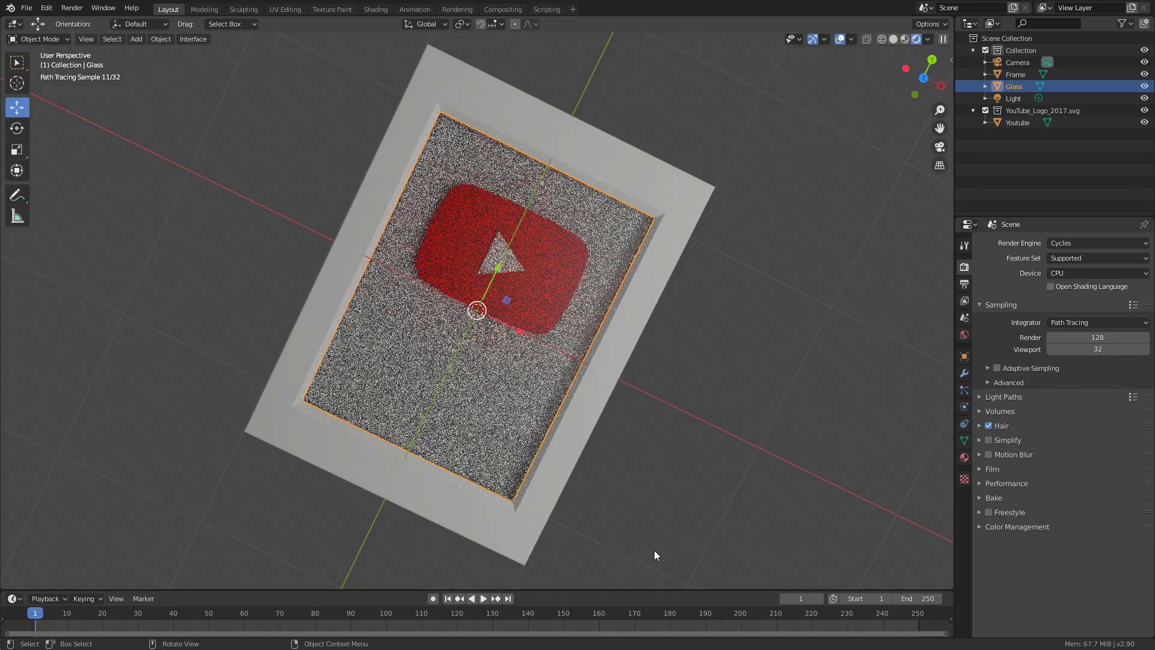
Step: Give the Frame a new material and darken its base color to a dark grey with a value of about 0.22
left_click(616, 377)
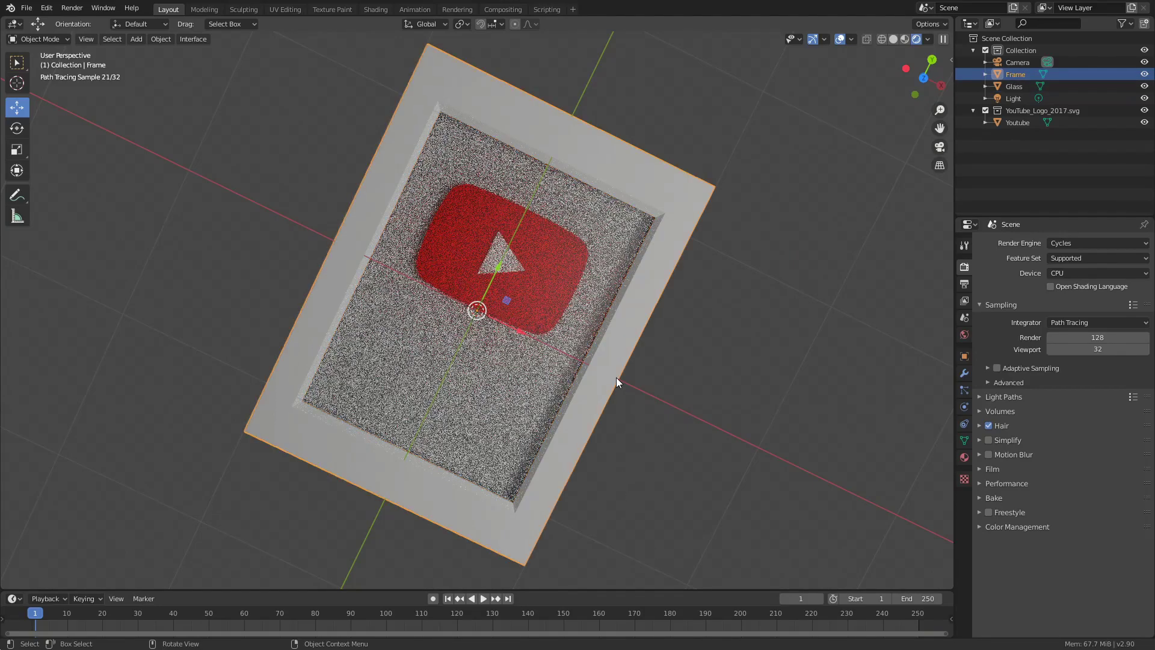
left_click(965, 458)
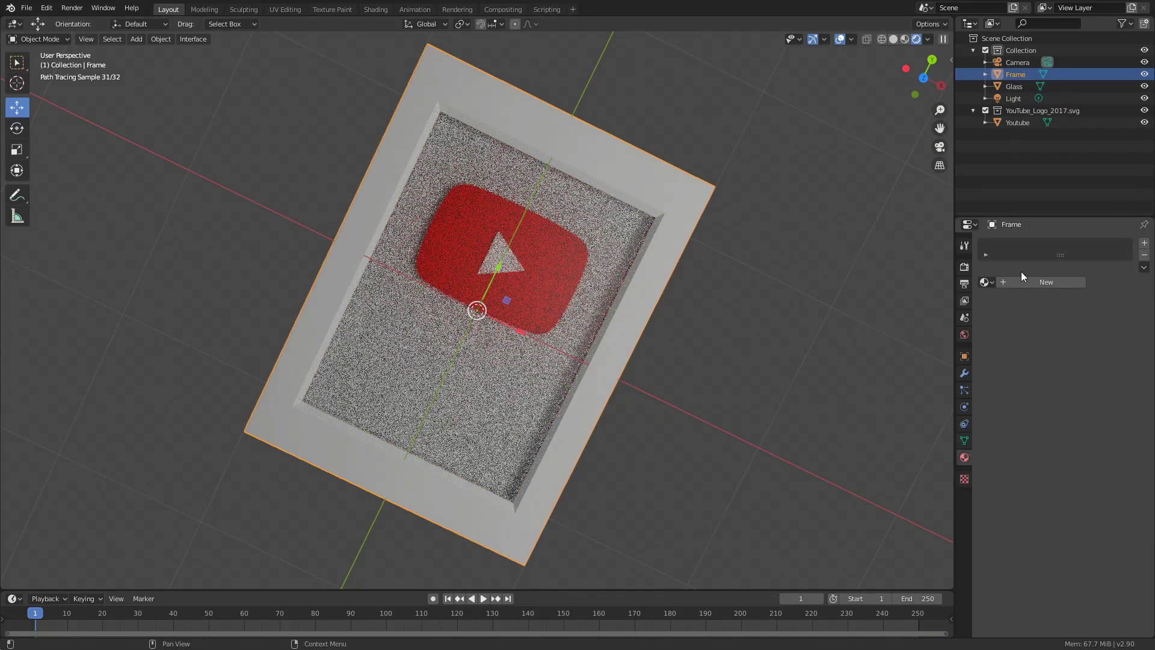
left_click(1031, 283)
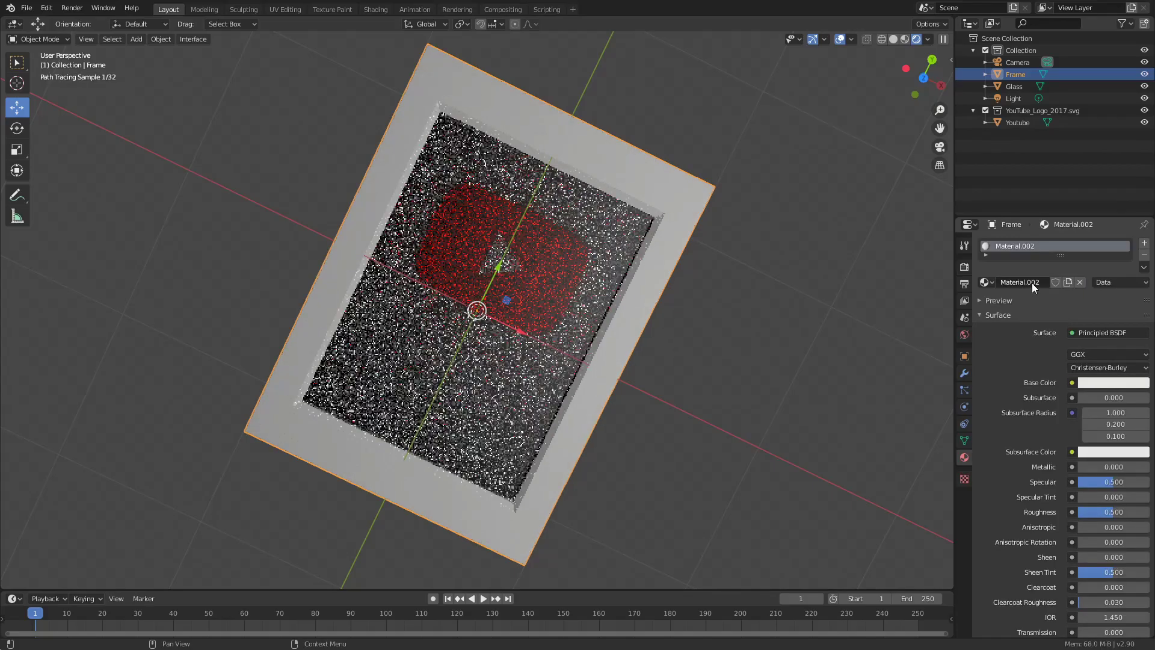
left_click(1110, 385)
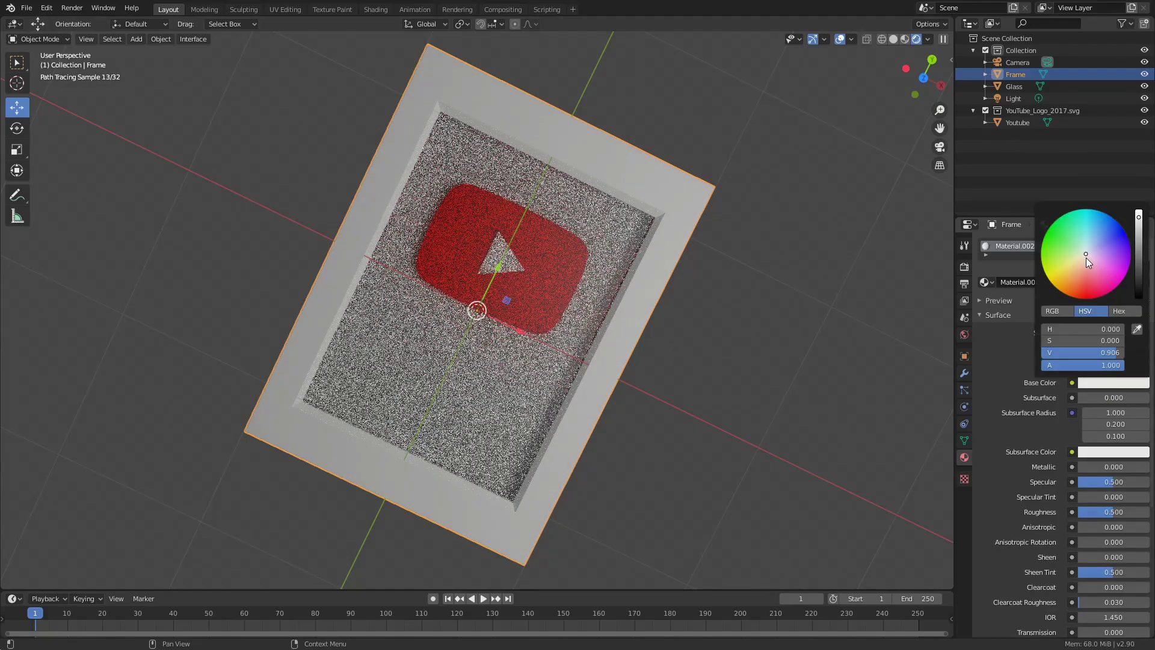
left_click_drag(1142, 265, 1139, 278)
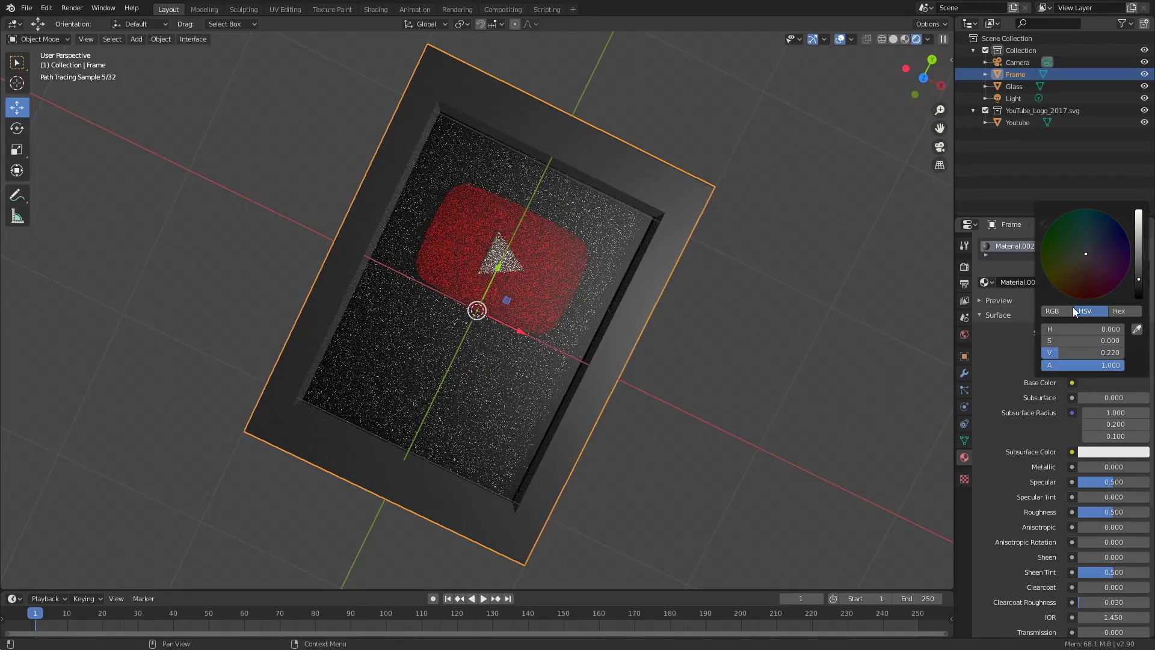
left_click(708, 341)
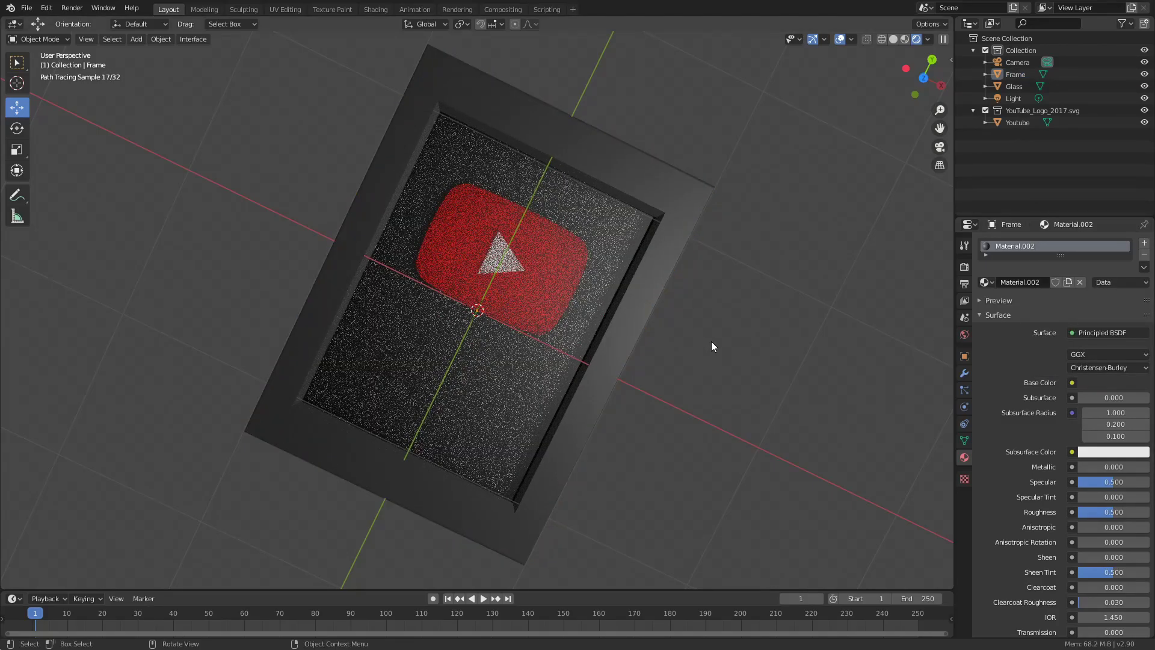